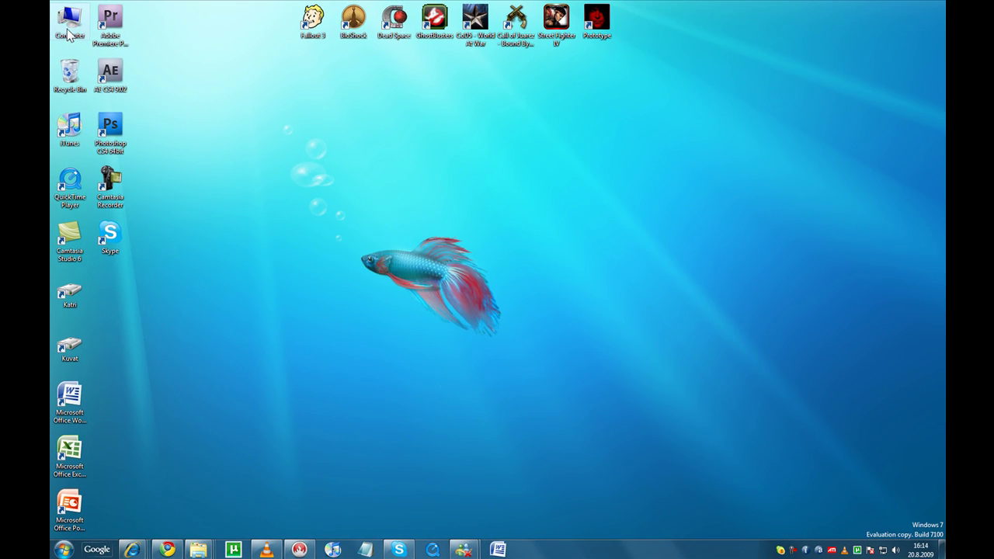
- Check the computer's basic system information and its Performance Information and Tools ratings
right_click(68, 35)
left_click(115, 129)
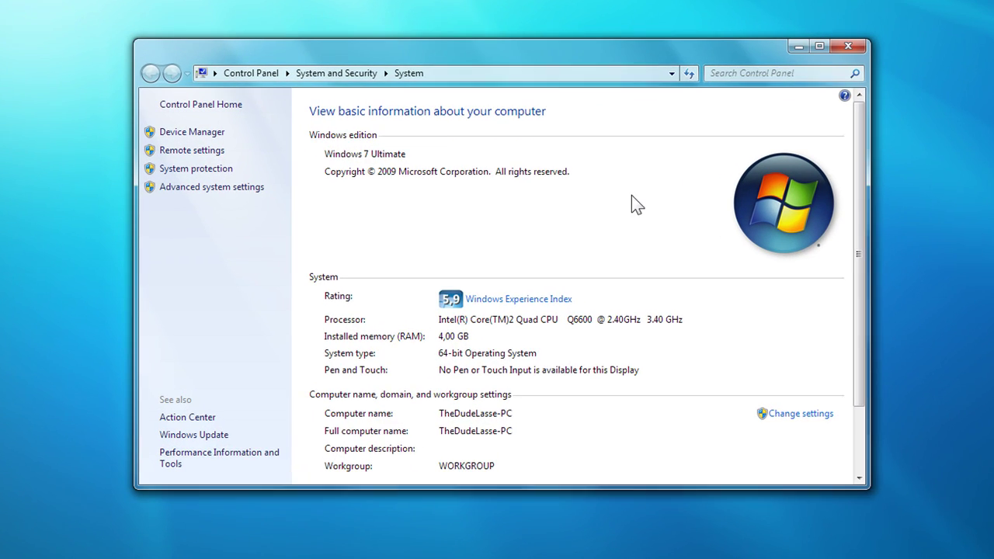
scroll(628, 282, "down", 2)
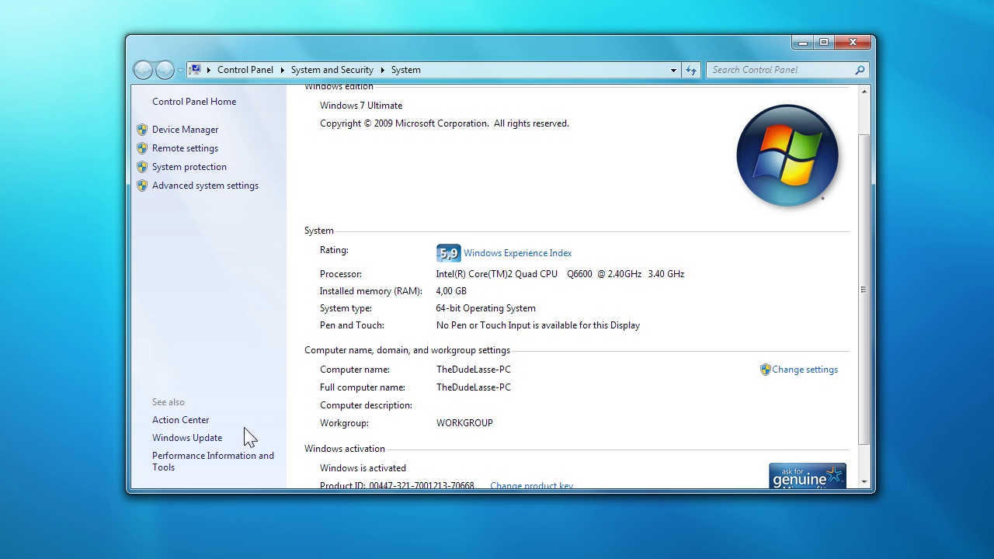
left_click(225, 464)
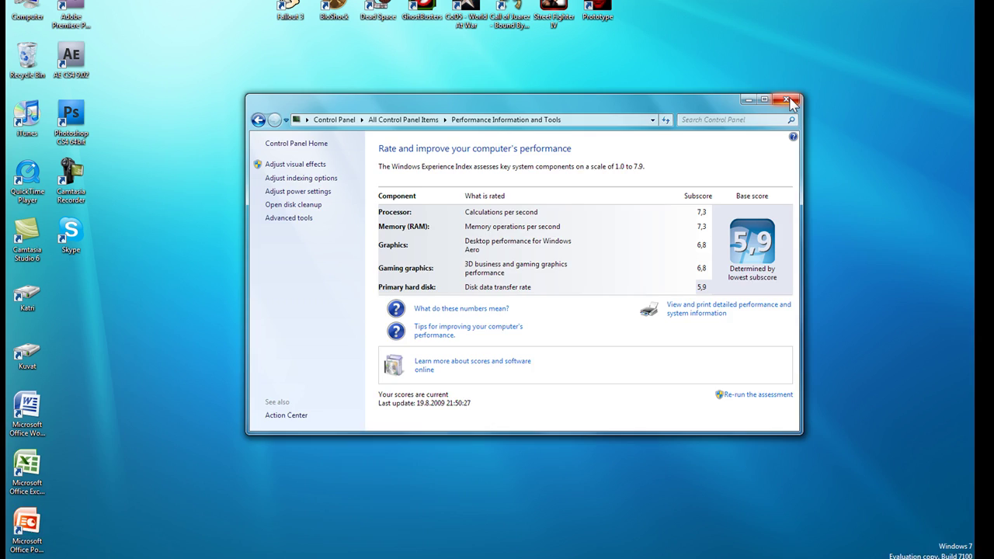
left_click(853, 42)
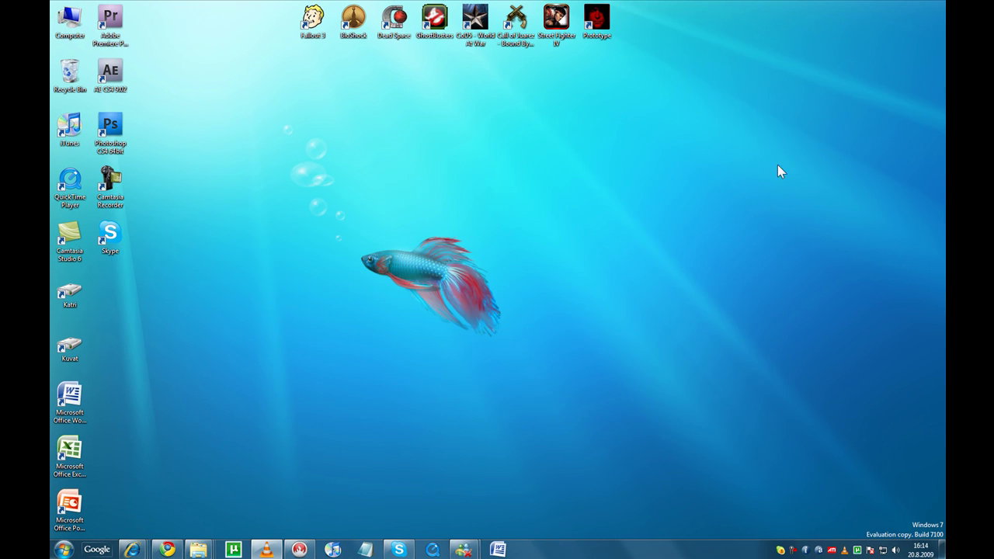
- Apply the Landscapes Aero theme in the desktop personalization settings and minimize the window to show the desktop
right_click(601, 231)
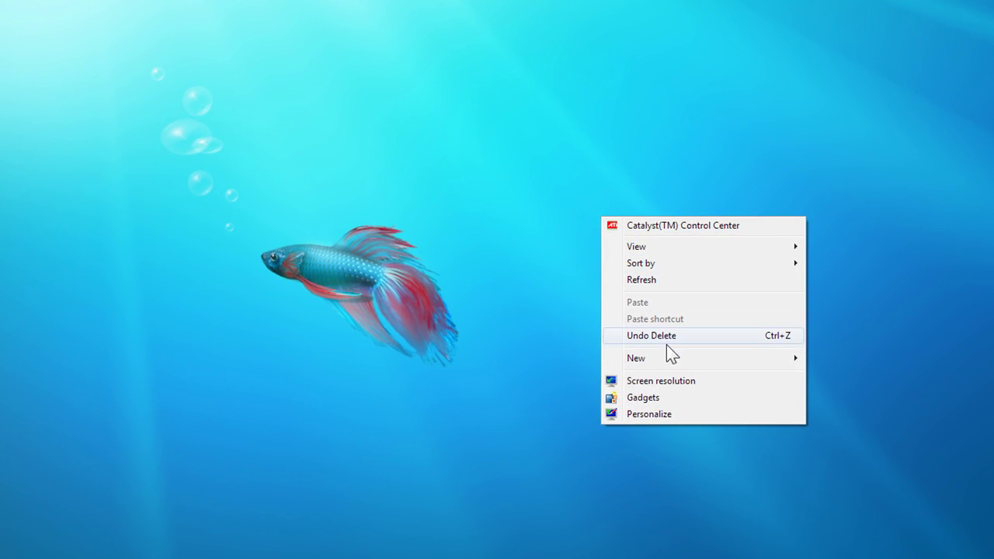
left_click(647, 414)
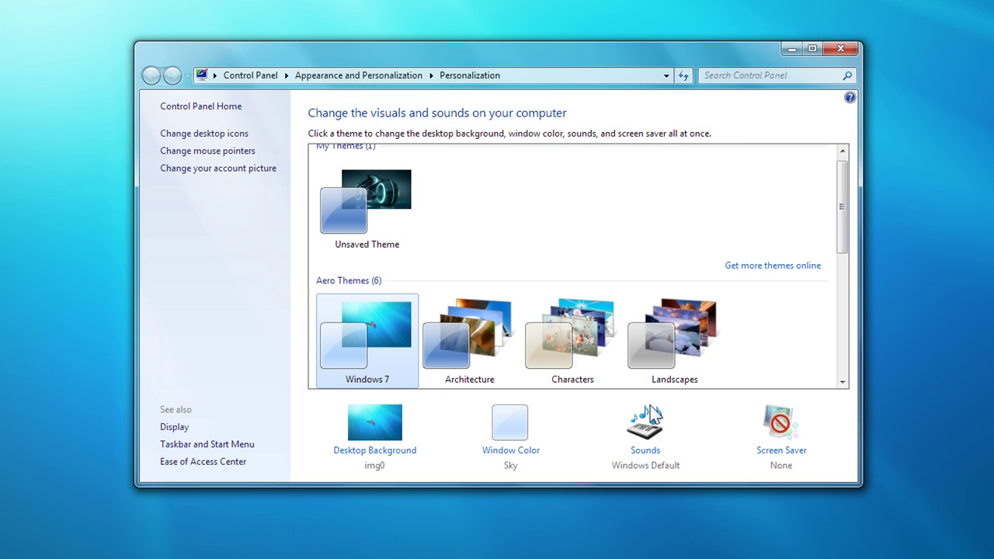
left_click(672, 334)
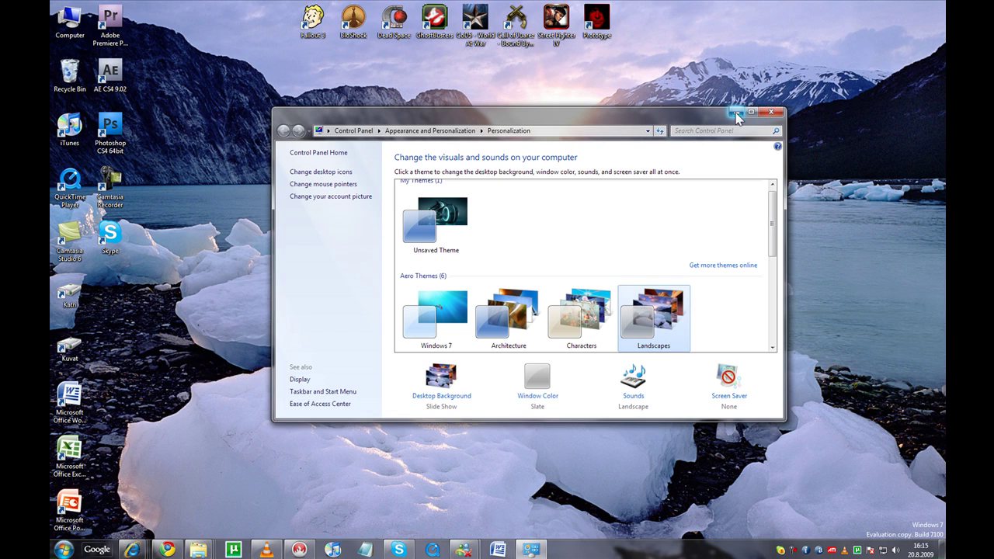
left_click(736, 113)
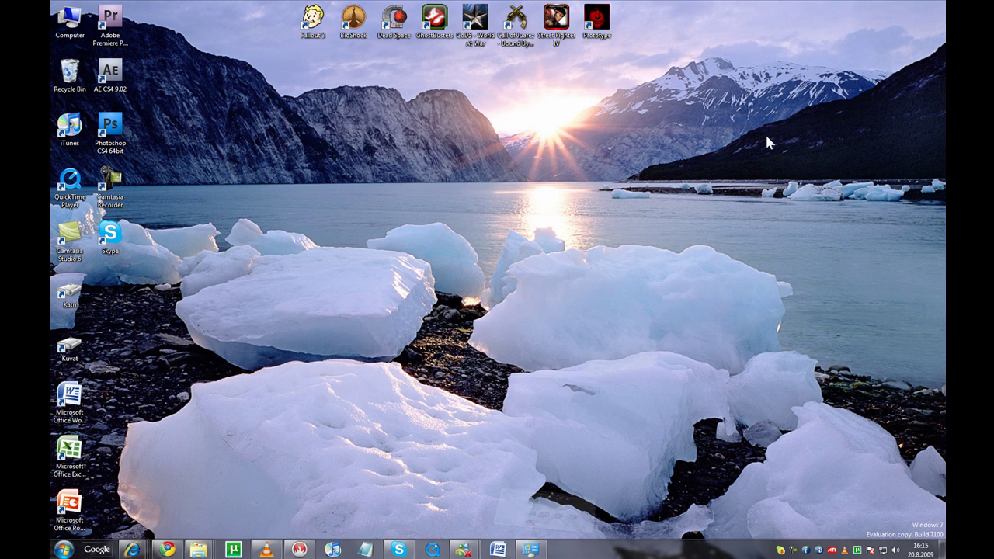
- Advance the Landscapes theme's desktop slideshow by three backgrounds
right_click(788, 174)
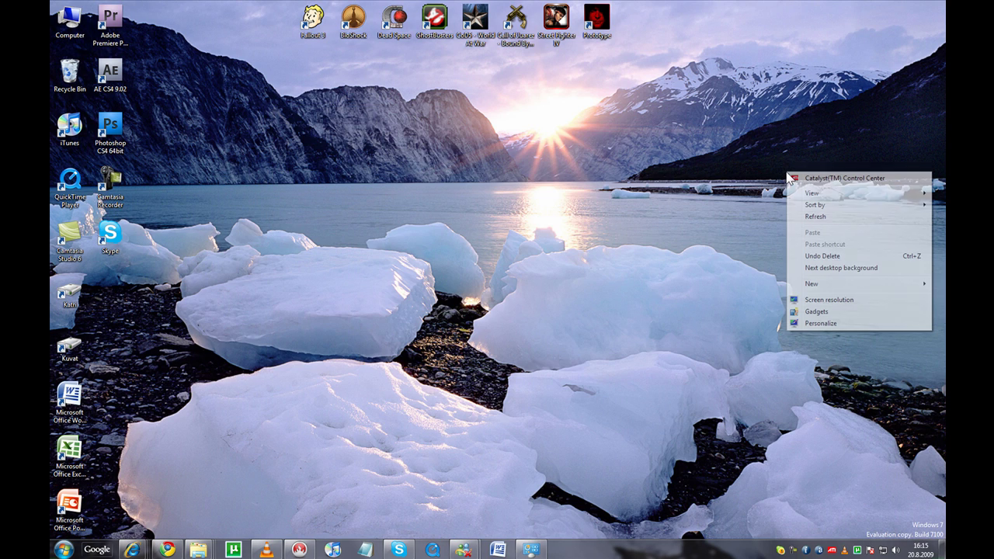
left_click(825, 272)
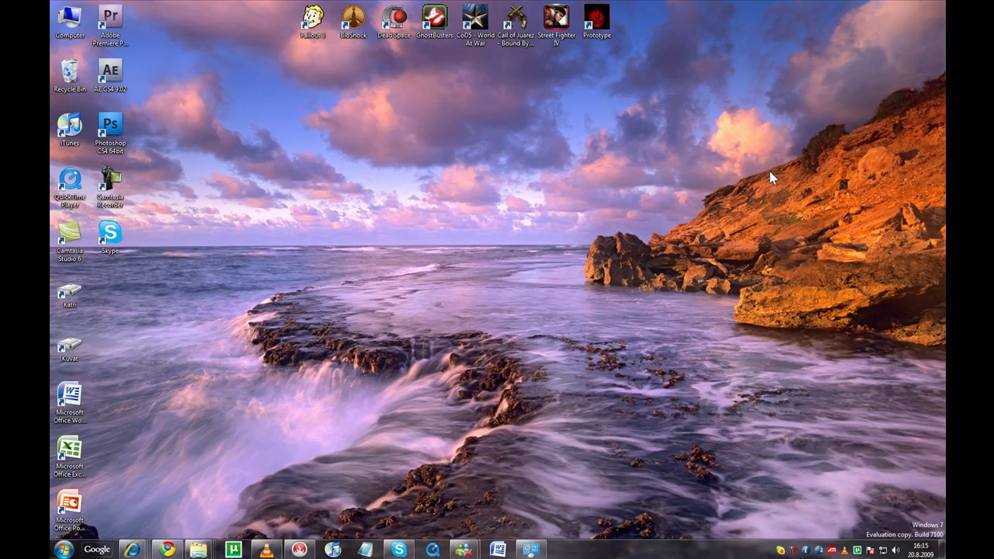
right_click(769, 163)
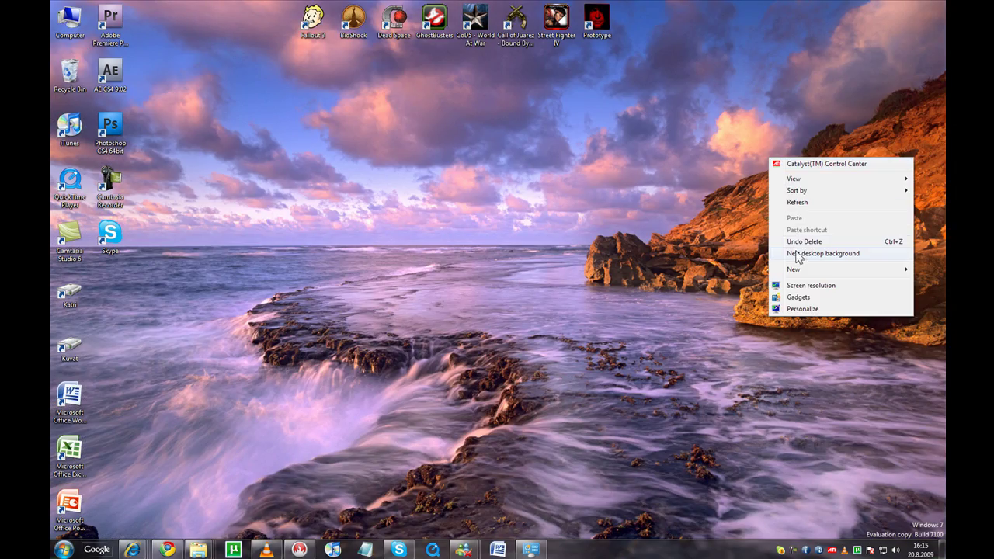
left_click(800, 256)
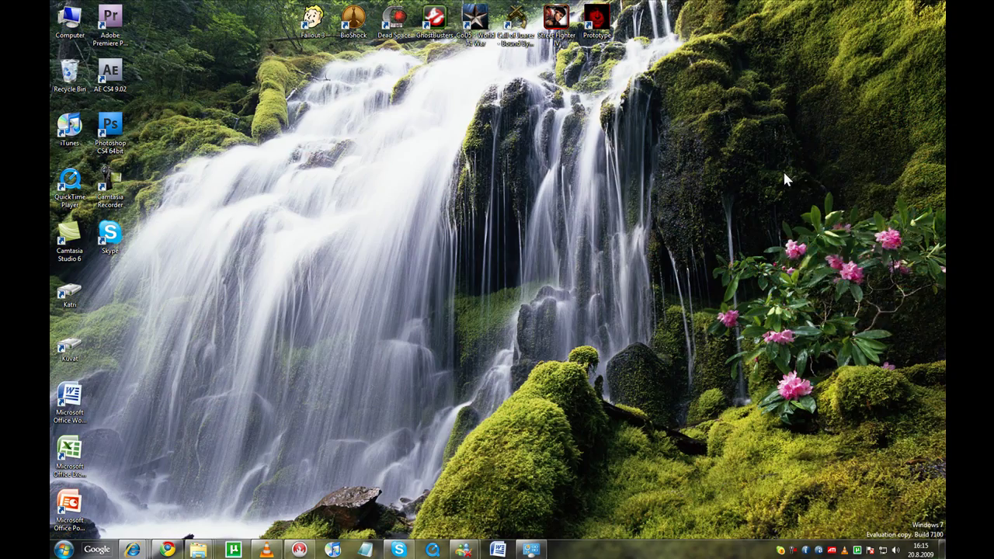
right_click(783, 171)
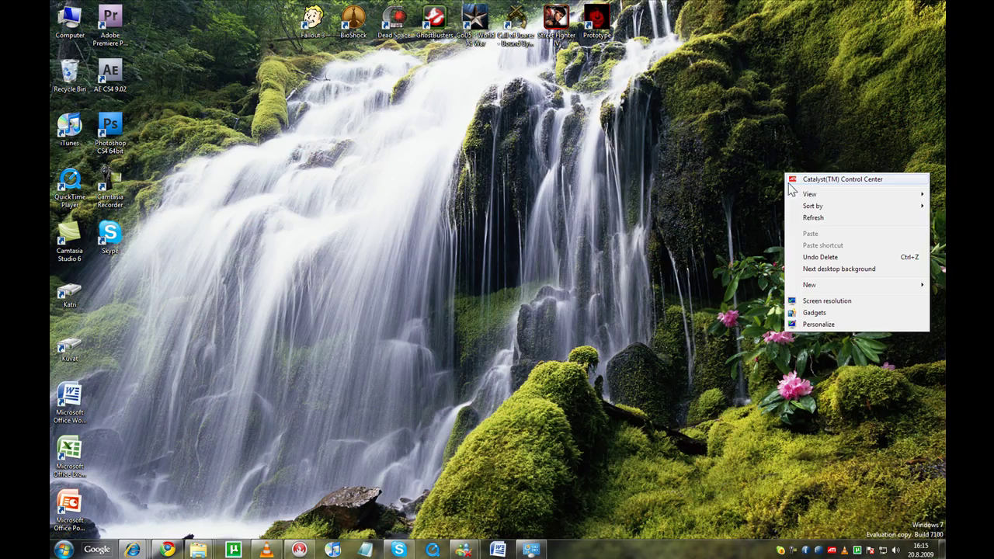
left_click(804, 270)
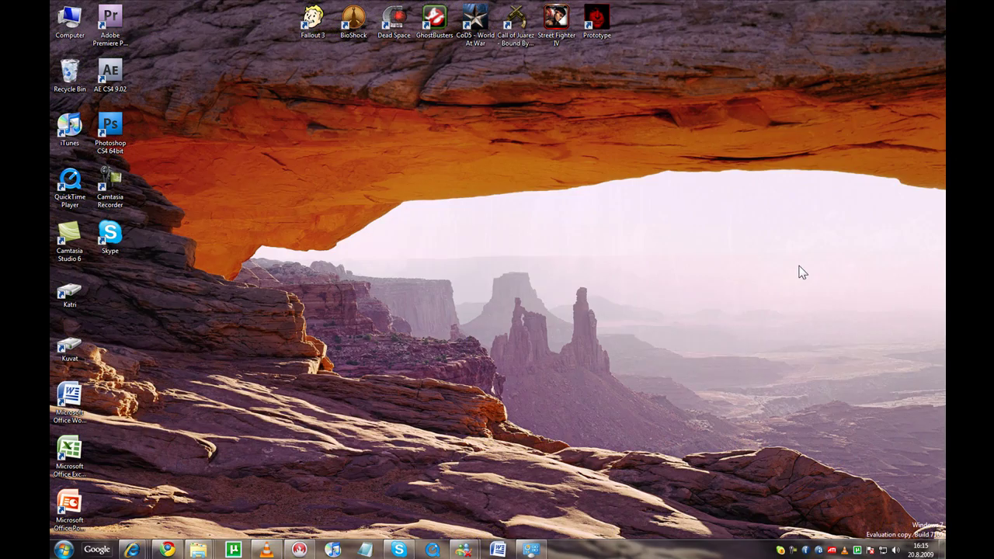
- Switch the desktop to the Characters Aero theme and reveal the desktop behind the window
right_click(790, 204)
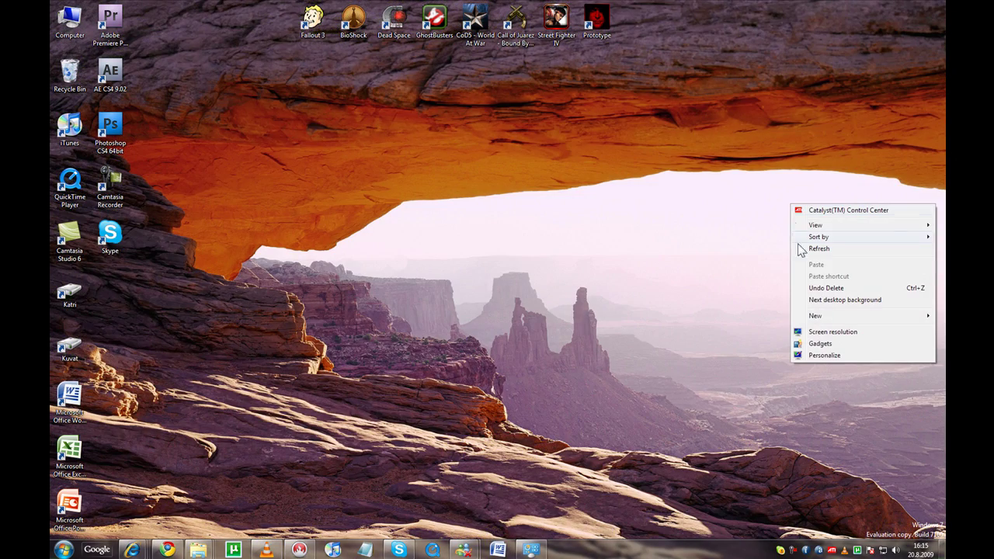
left_click(814, 358)
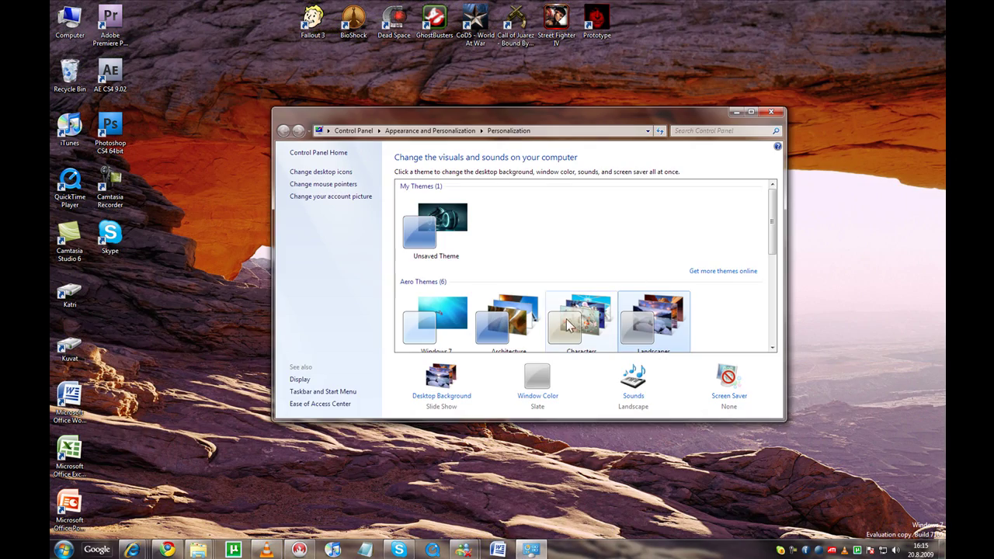
left_click(575, 330)
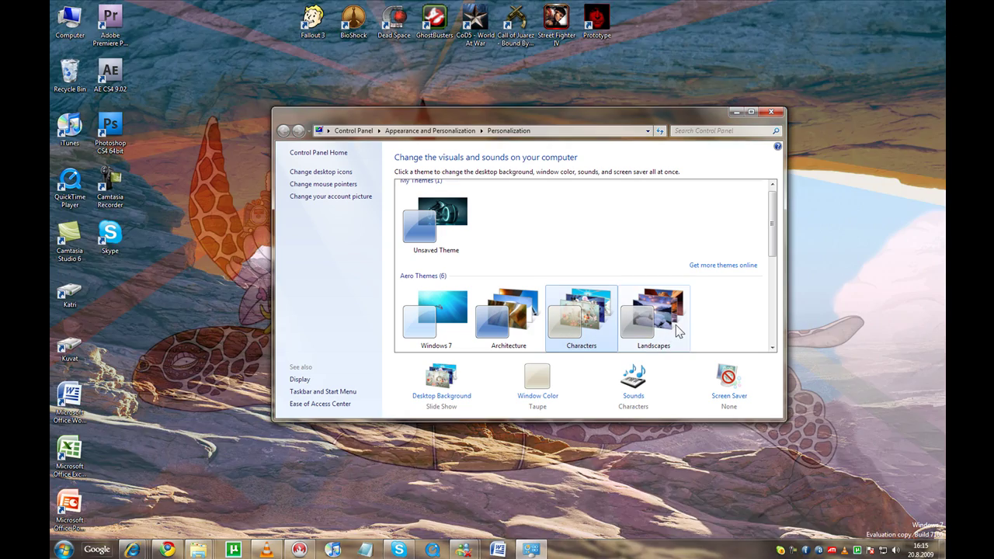
key("super+space")
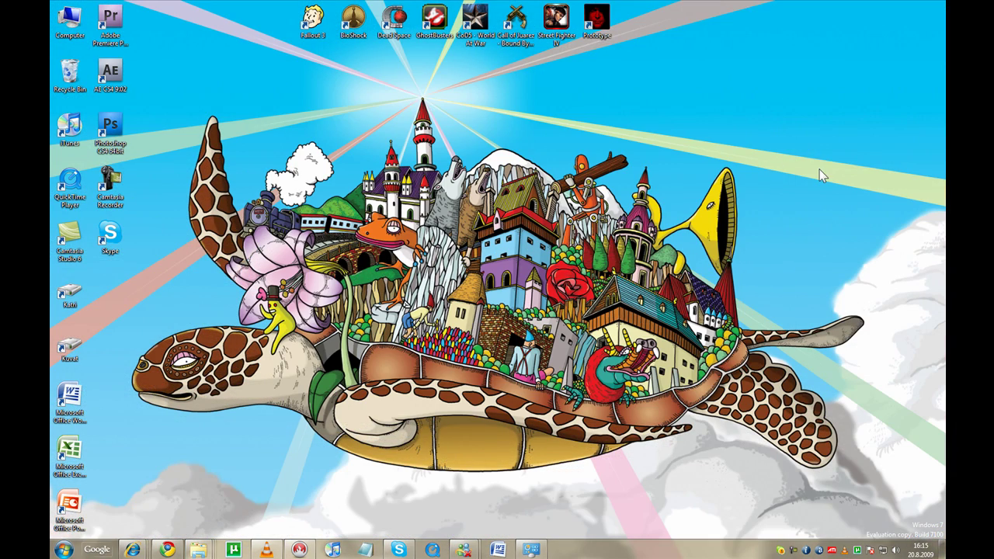
- Advance the Characters theme's desktop slideshow by four backgrounds
right_click(798, 131)
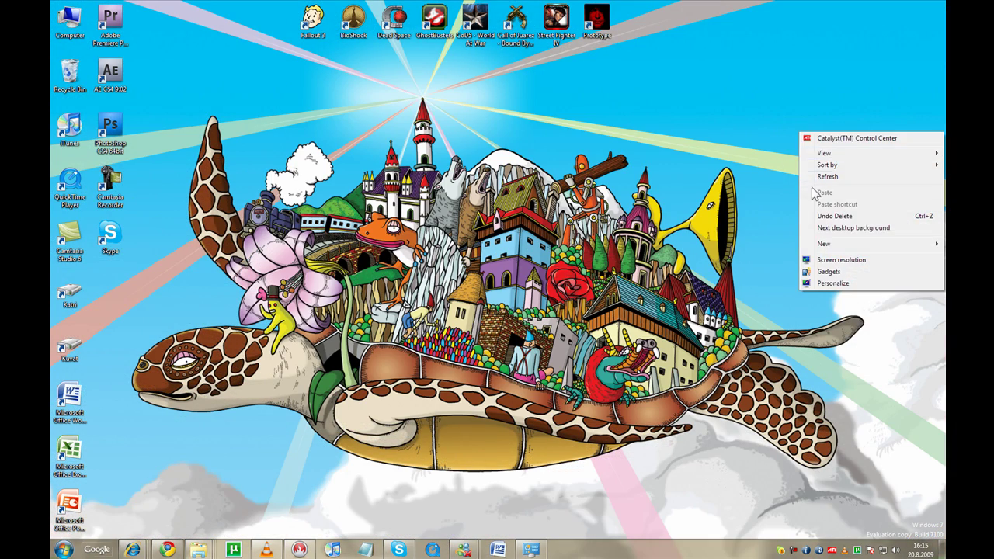
left_click(824, 226)
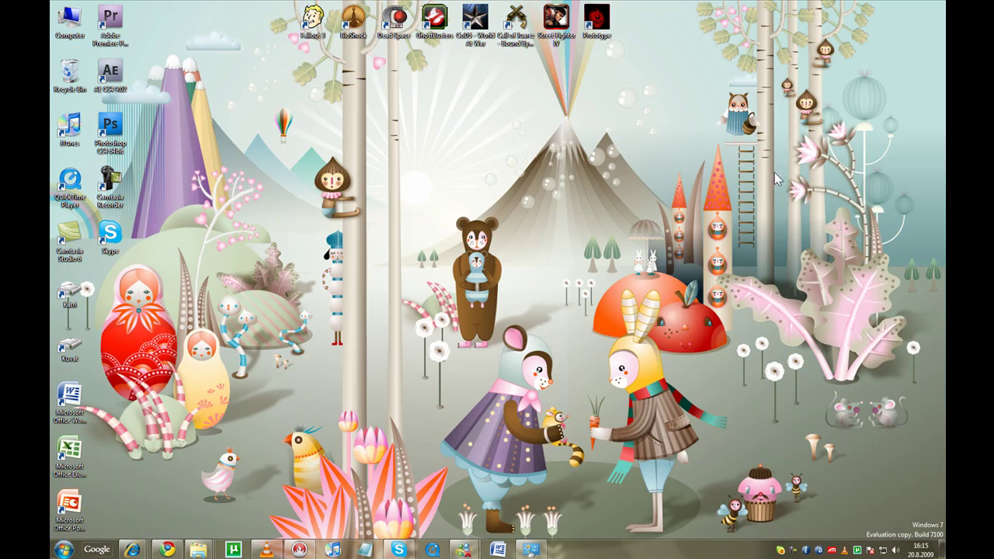
right_click(779, 163)
left_click(803, 259)
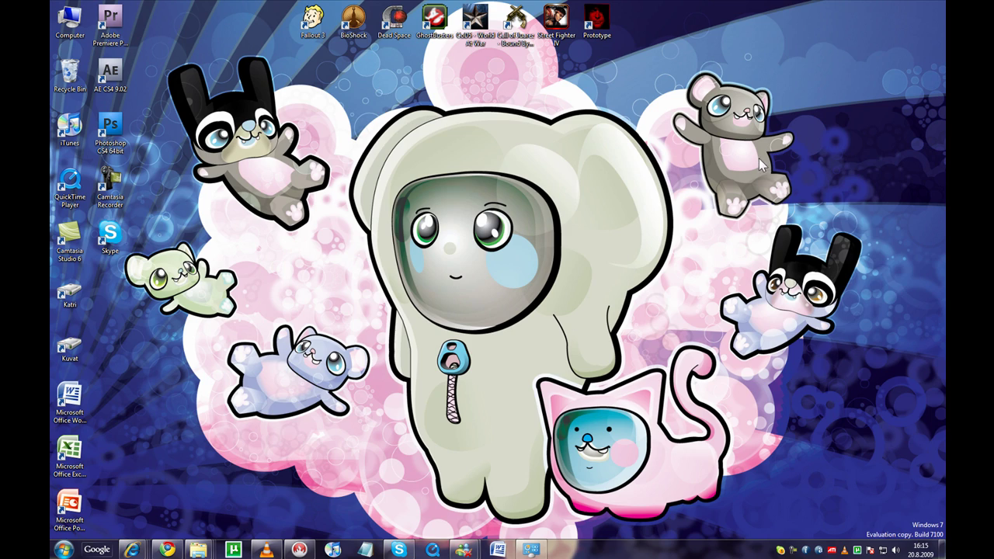
right_click(761, 164)
left_click(786, 251)
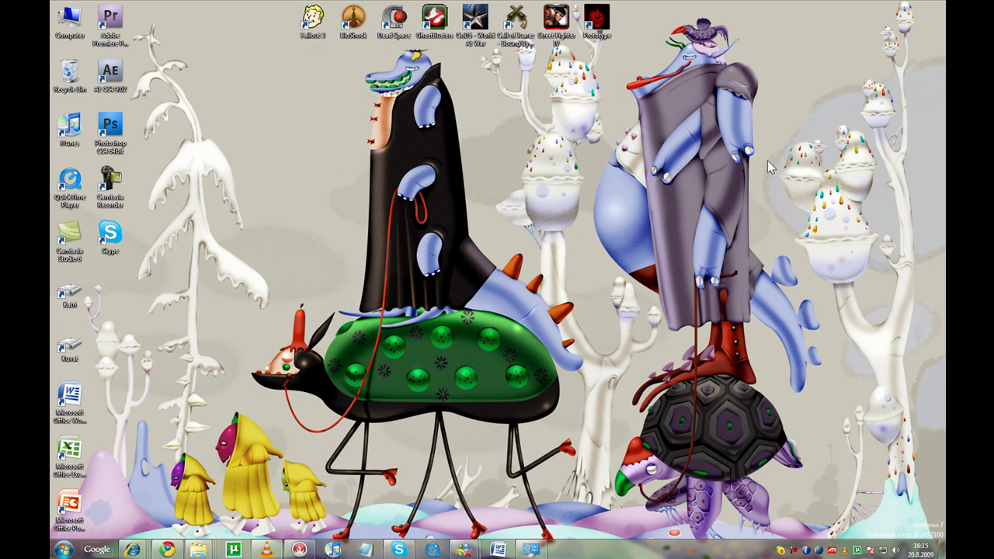
right_click(768, 161)
left_click(795, 257)
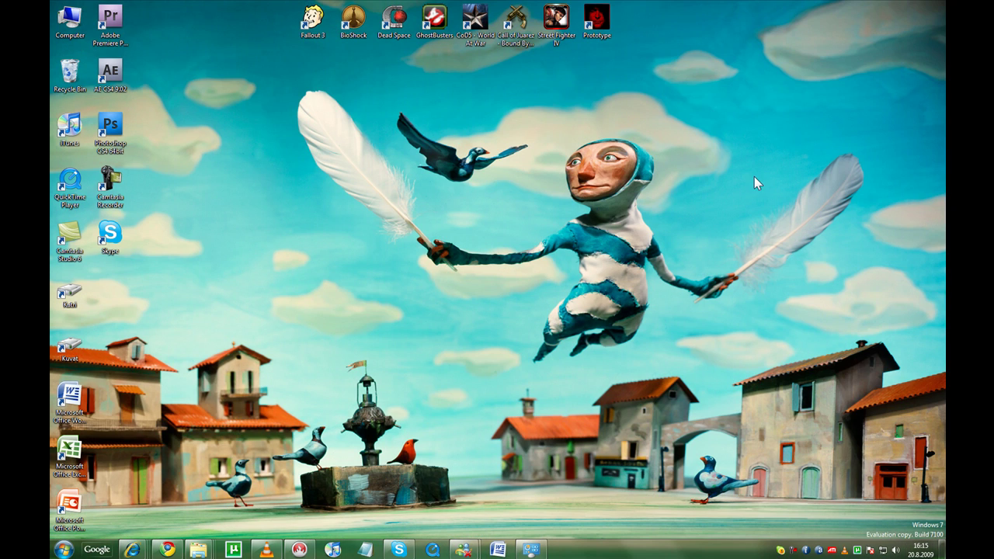
- Switch the desktop to the Architecture Aero theme in the personalization settings
right_click(754, 184)
left_click(791, 330)
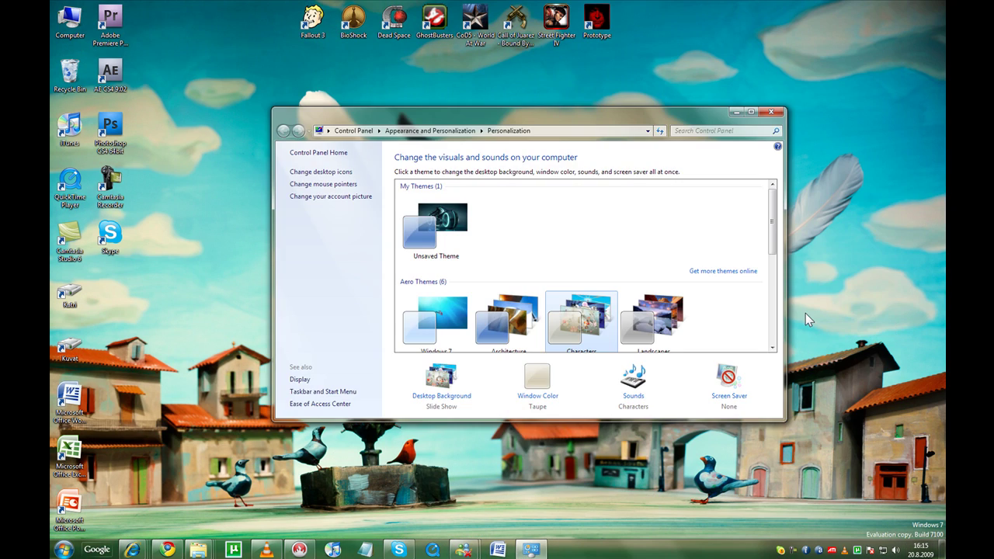
left_click(509, 315)
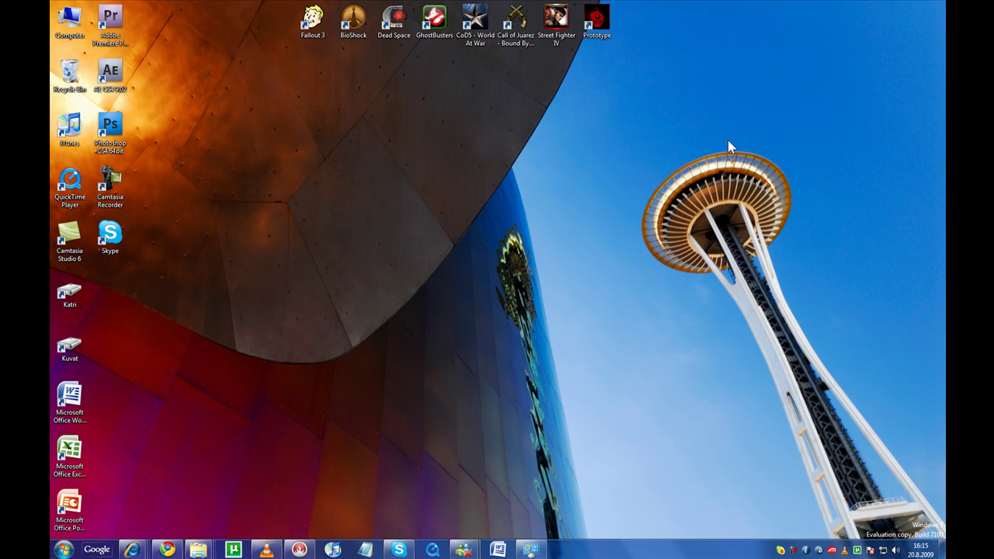
- Advance the Architecture theme's desktop slideshow by three backgrounds
right_click(730, 161)
left_click(749, 250)
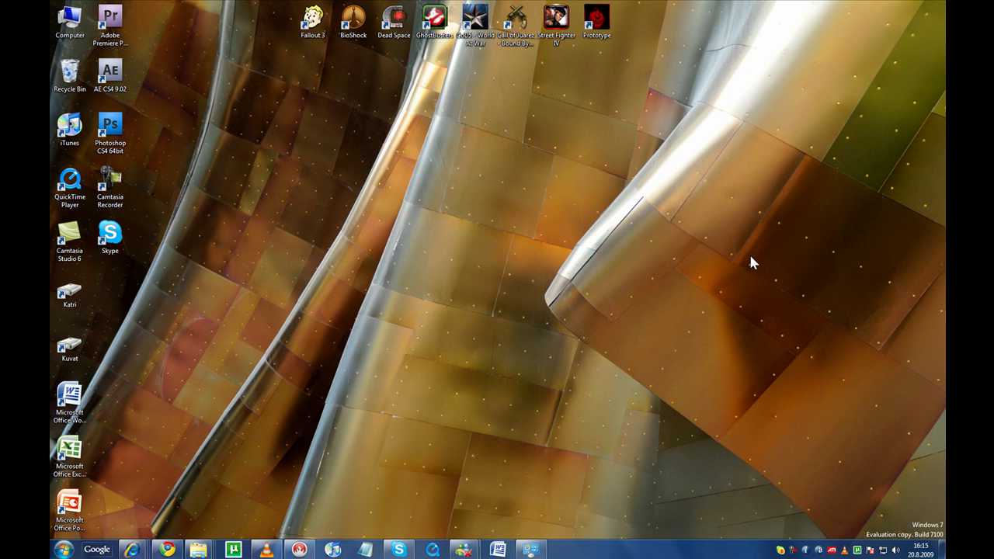
right_click(728, 173)
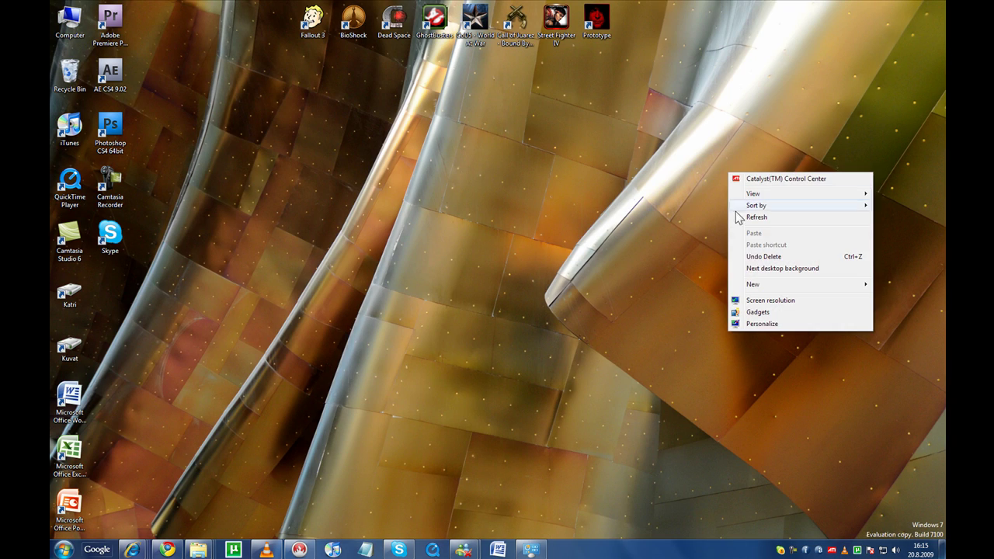
left_click(752, 269)
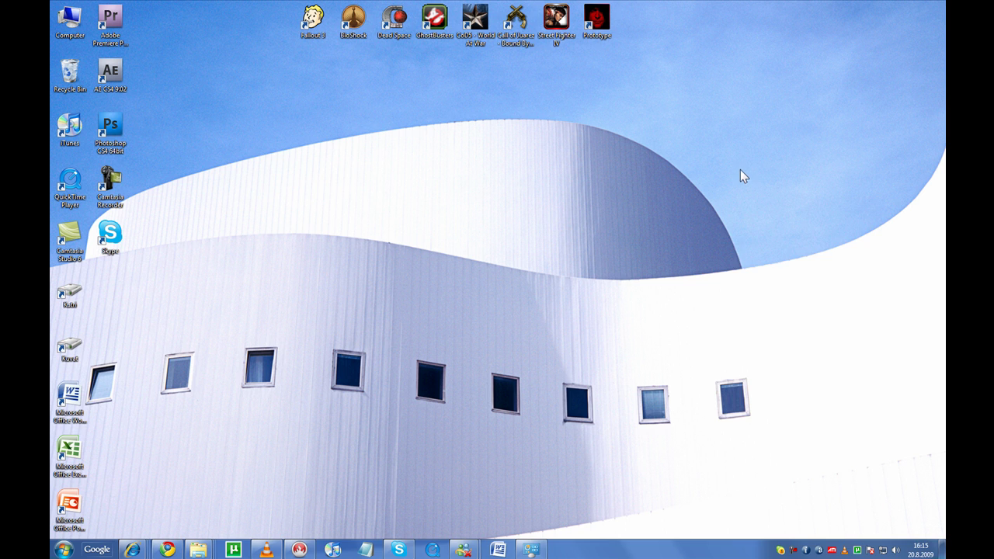
right_click(740, 169)
left_click(767, 255)
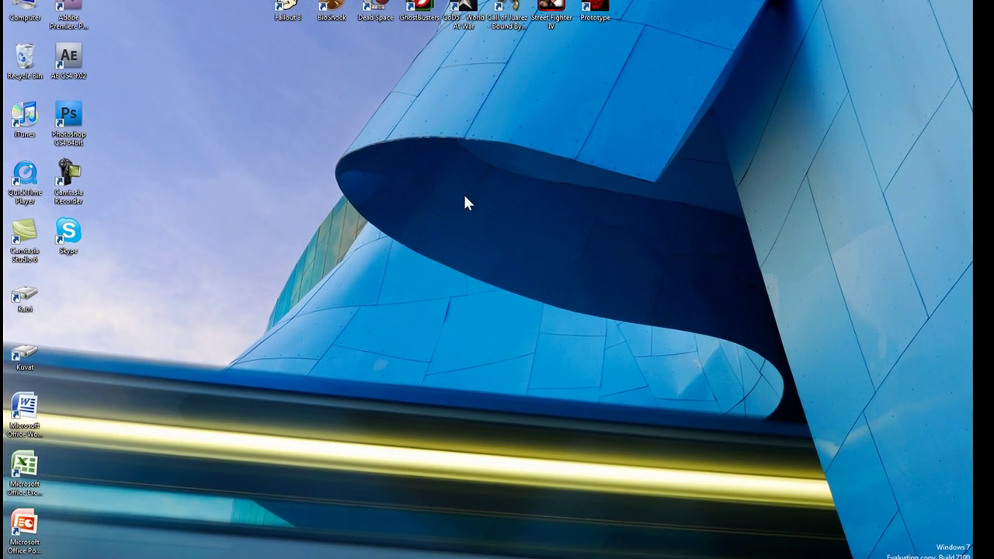
- Open the desktop's personalization settings and reposition the settings window slightly
right_click(474, 202)
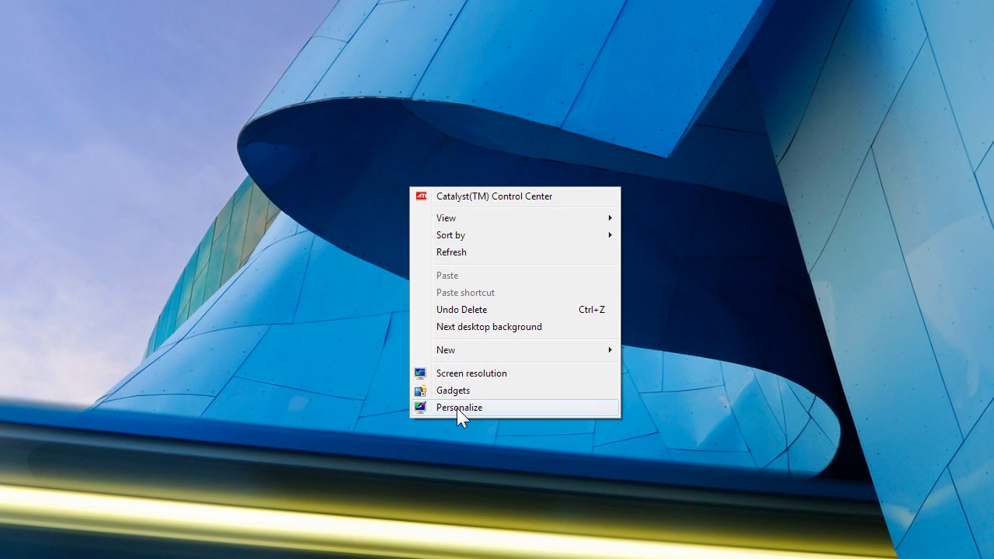
left_click(482, 388)
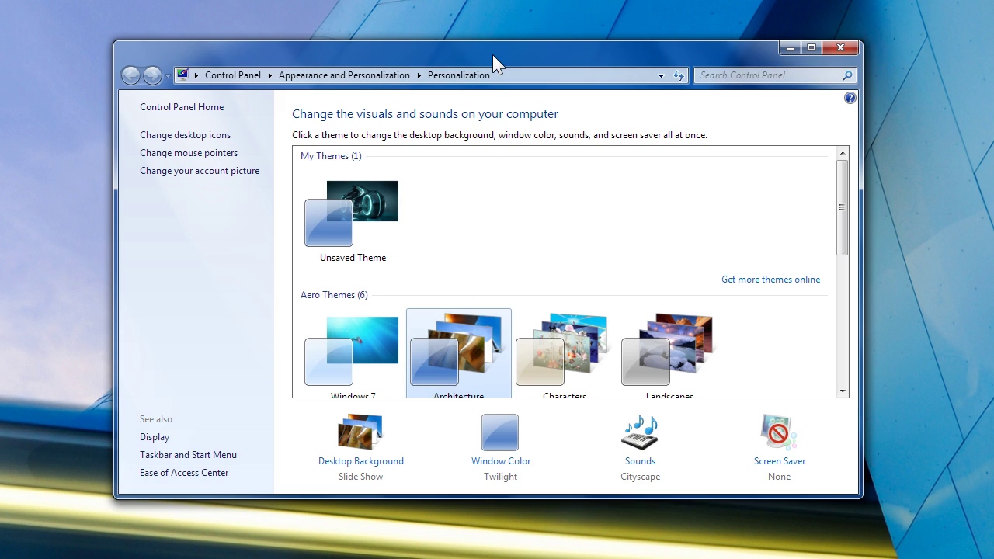
left_click_drag(493, 55, 477, 51)
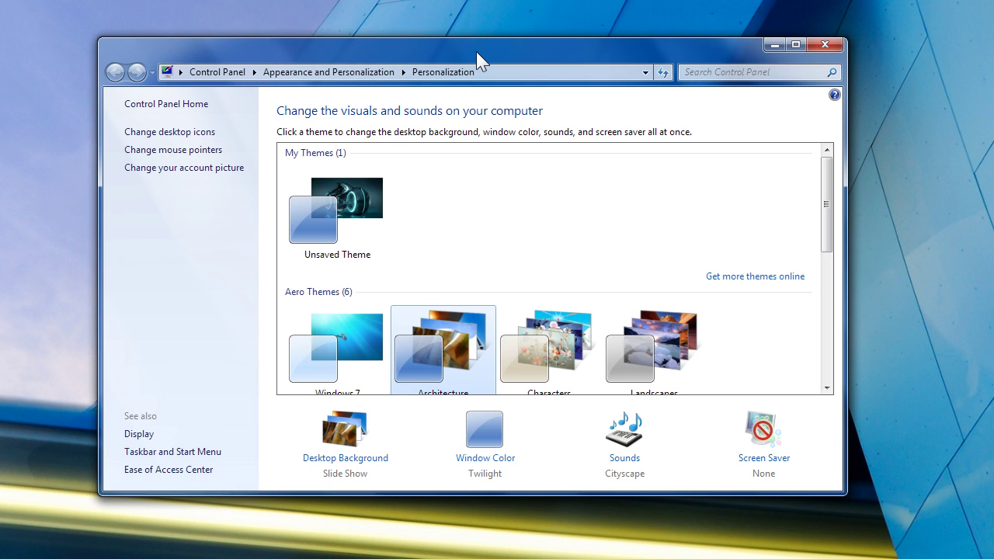
- Try orange, Sun, Lime and bright pink as the window color, and raise the pink's color intensity
left_click(488, 439)
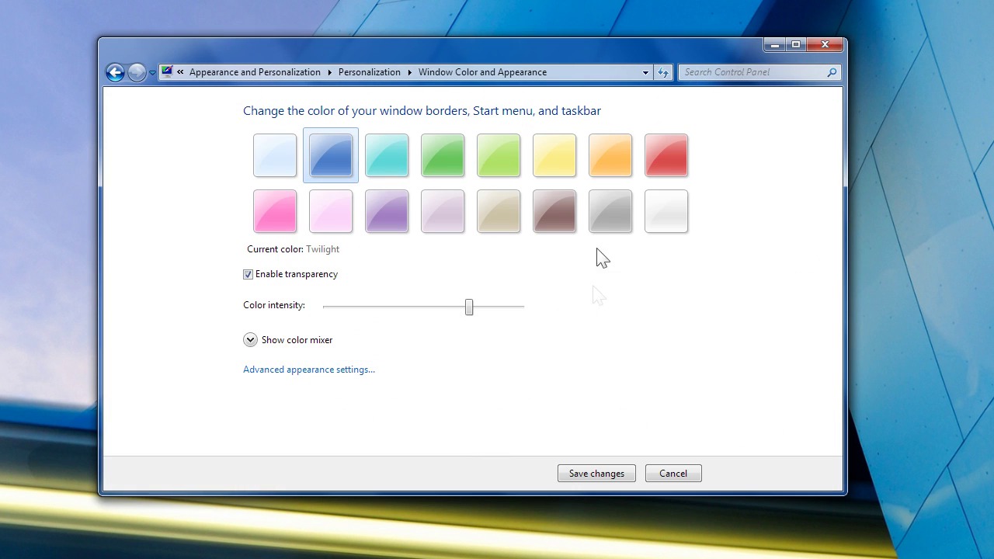
left_click(612, 159)
left_click(560, 163)
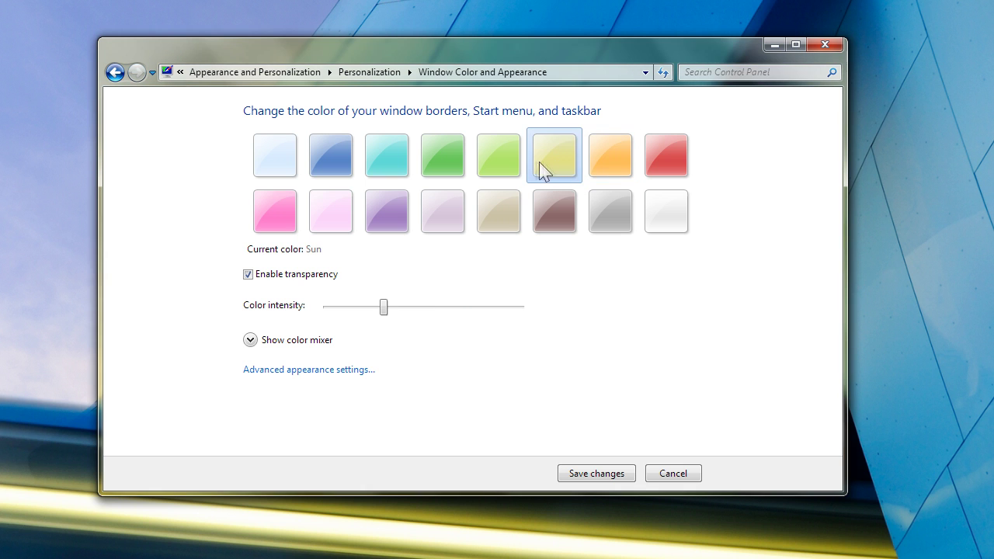
left_click(486, 159)
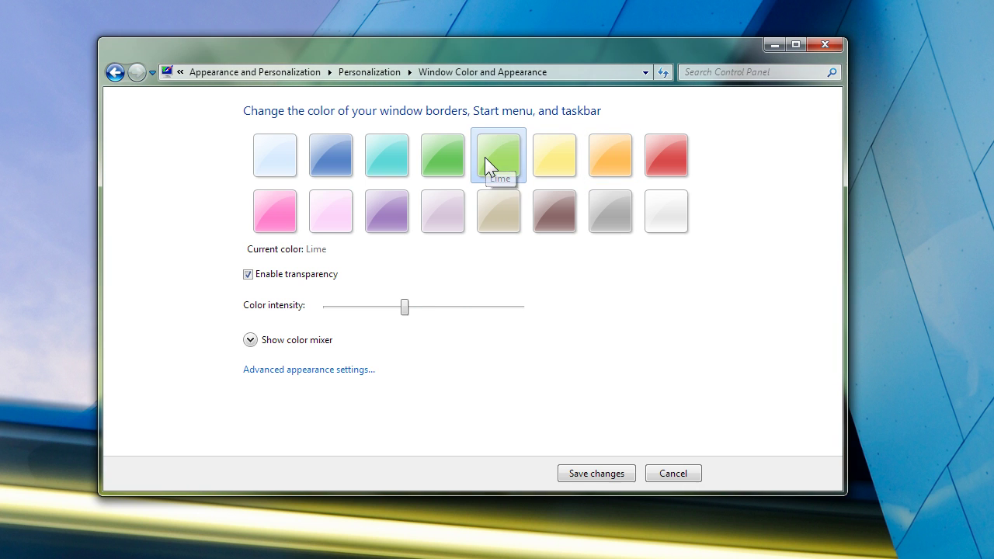
left_click(290, 217)
left_click_drag(406, 310, 493, 316)
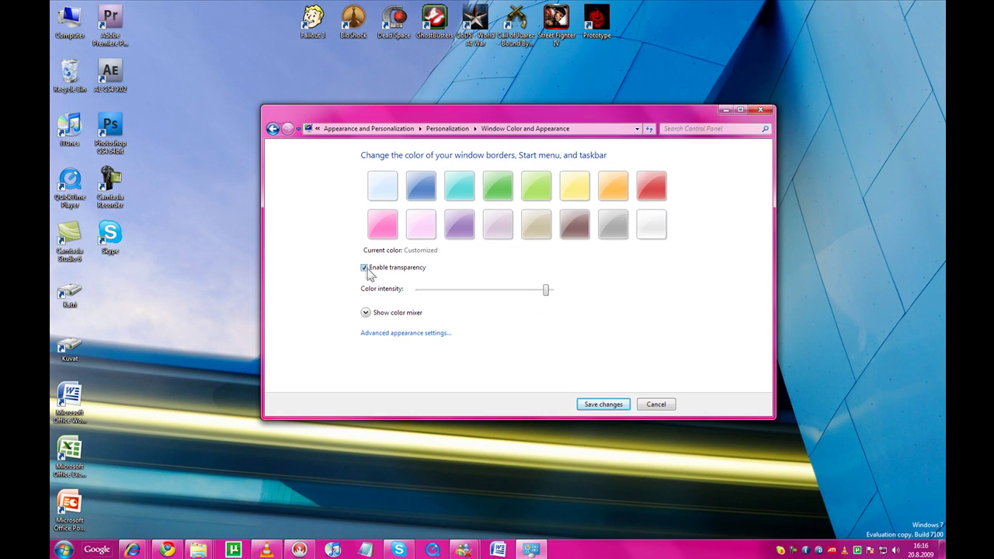
- Try the window color without transparency, expand the color mixer, and discard the color changes
left_click(248, 274)
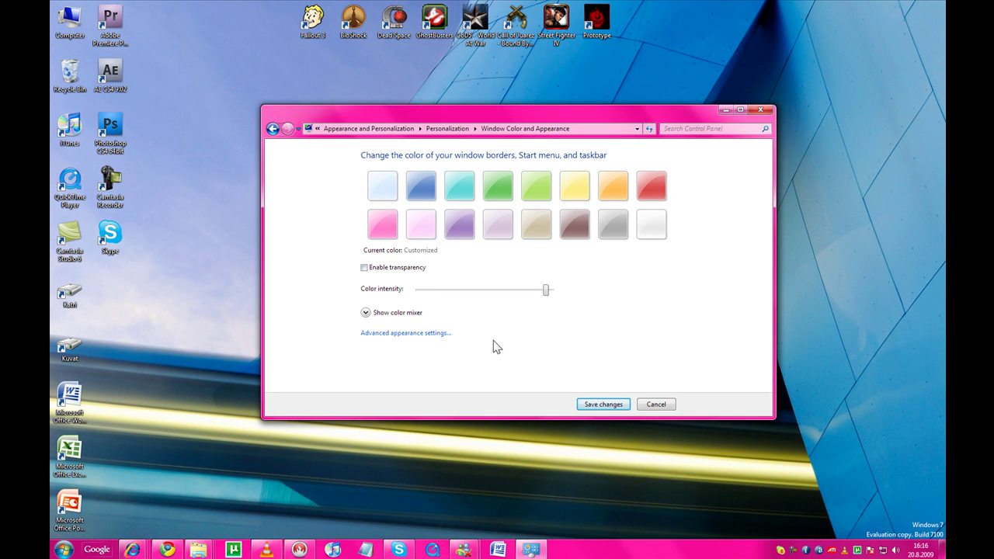
left_click(365, 312)
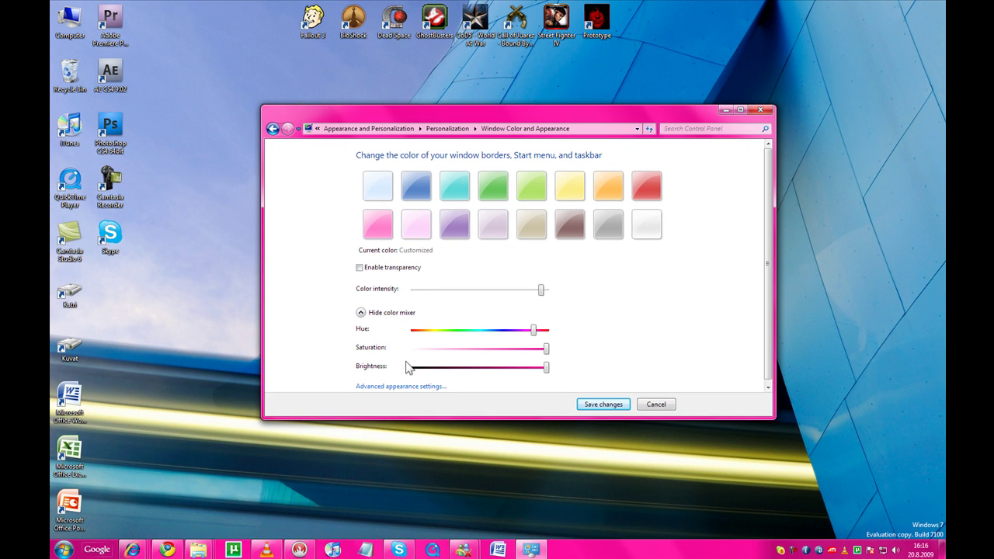
left_click(657, 405)
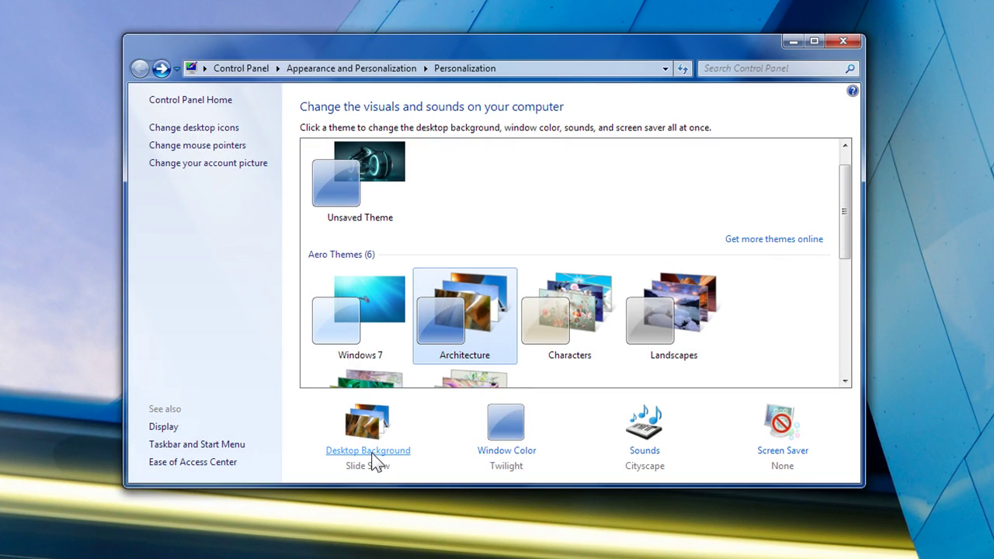
- Set the desktop background slideshow to the Wallpapers folder, changing every 10 minutes, and save the changes
left_click(373, 457)
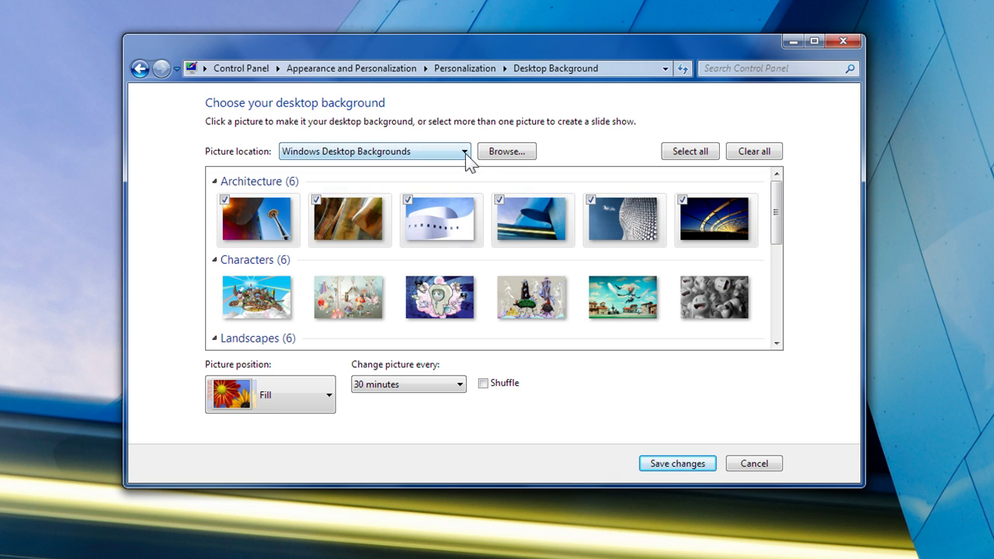
left_click(465, 152)
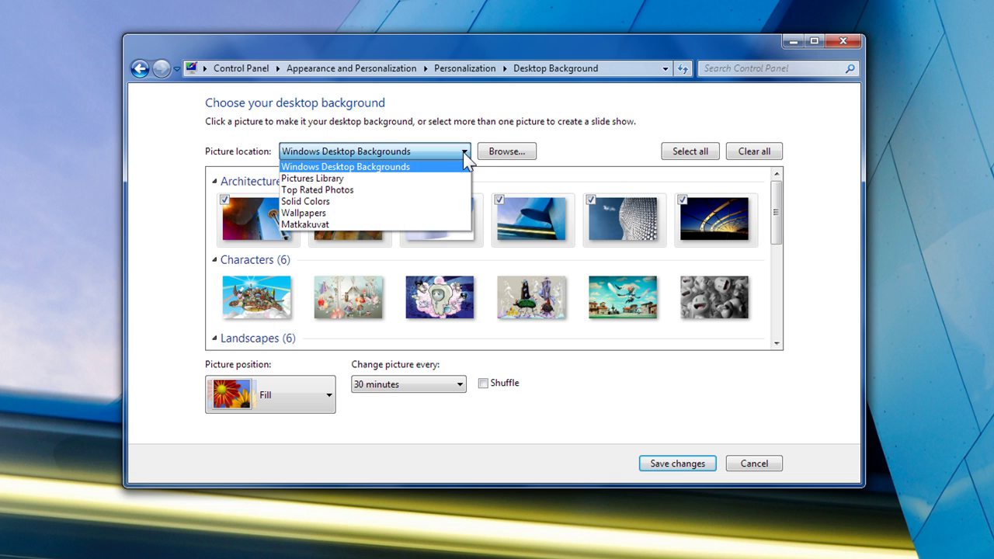
left_click(382, 214)
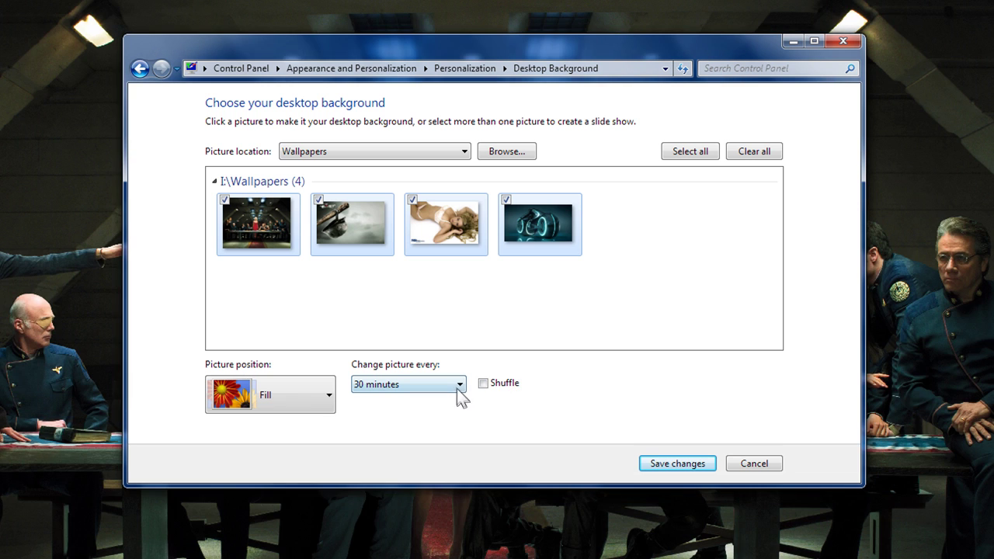
left_click(457, 385)
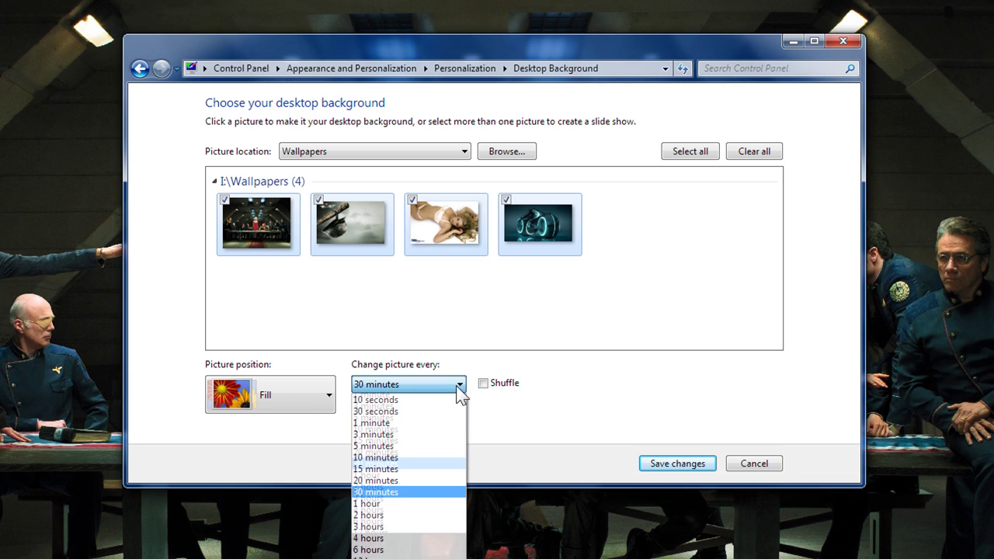
left_click(420, 459)
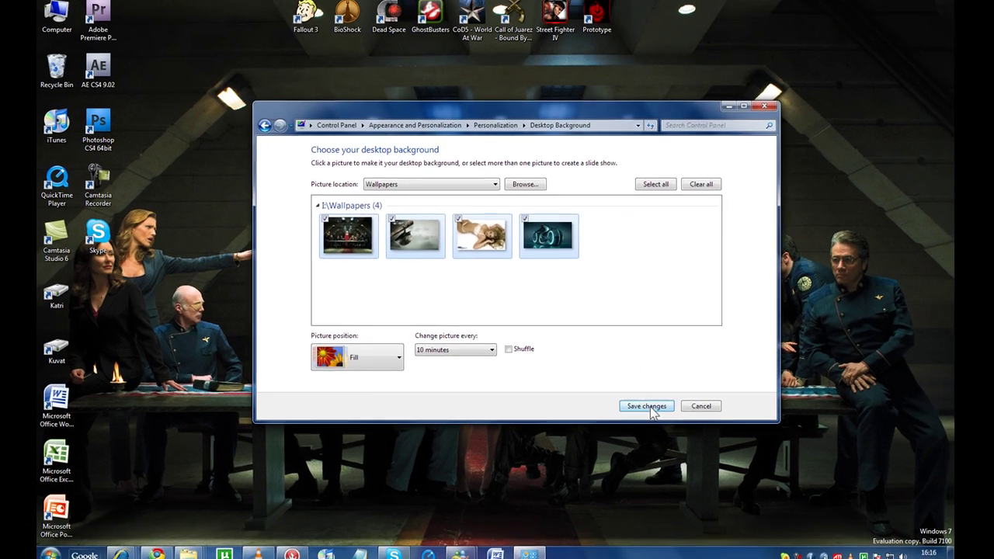
left_click(651, 409)
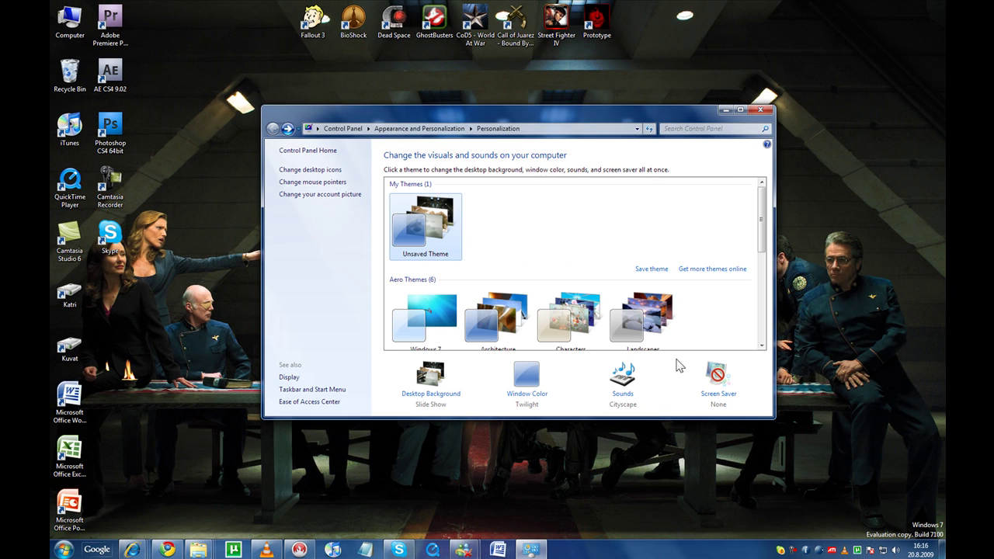
- Minimize the personalization window and advance the wallpaper slideshow by three backgrounds
left_click(724, 108)
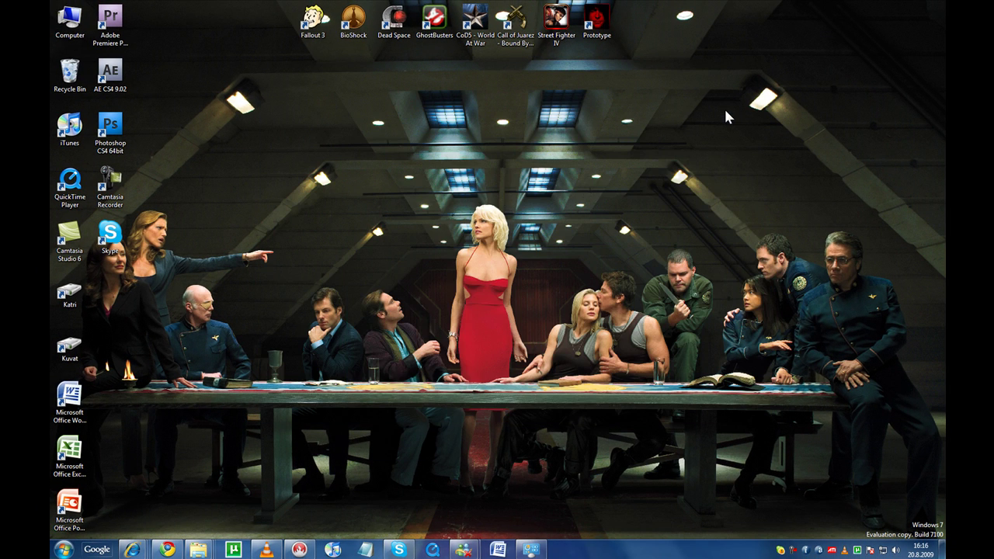
right_click(763, 198)
left_click(800, 296)
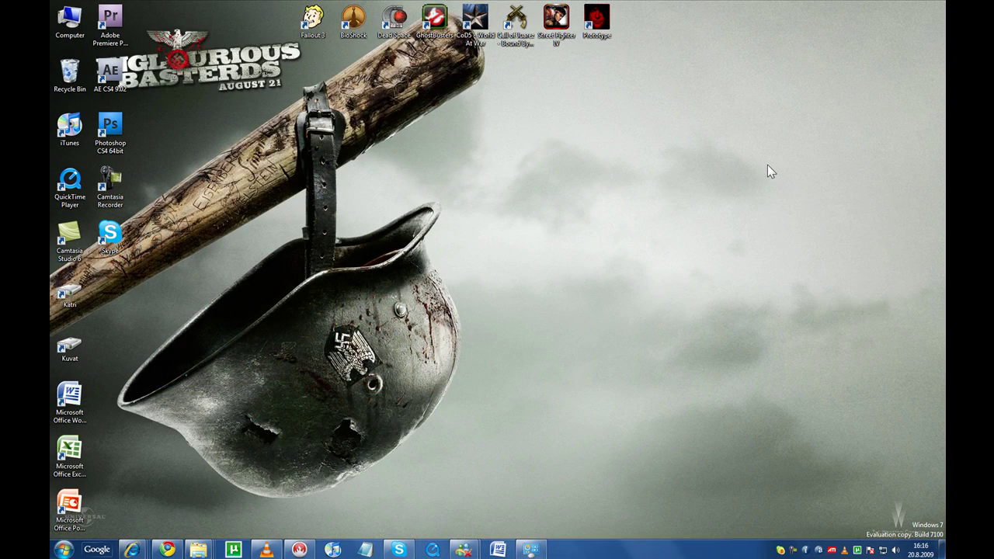
right_click(768, 166)
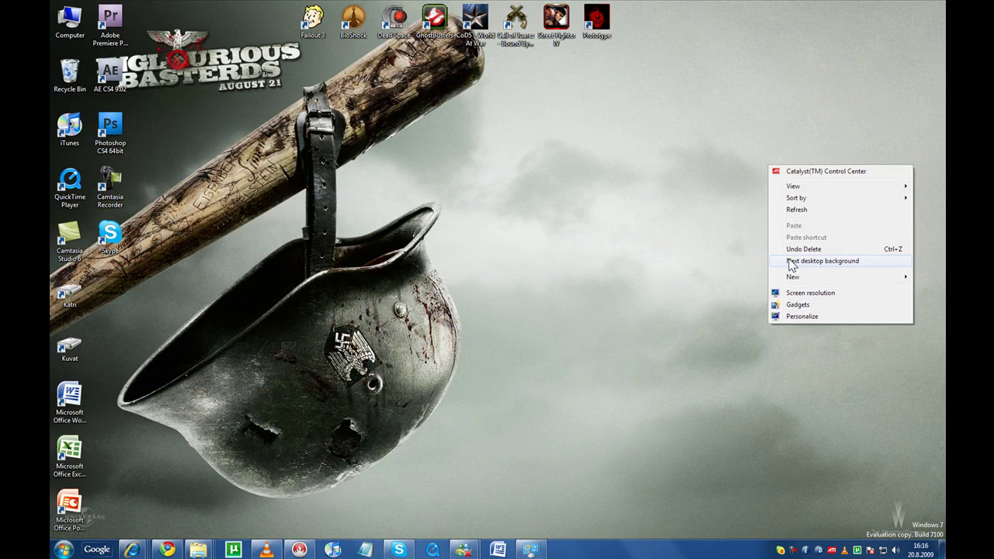
left_click(792, 262)
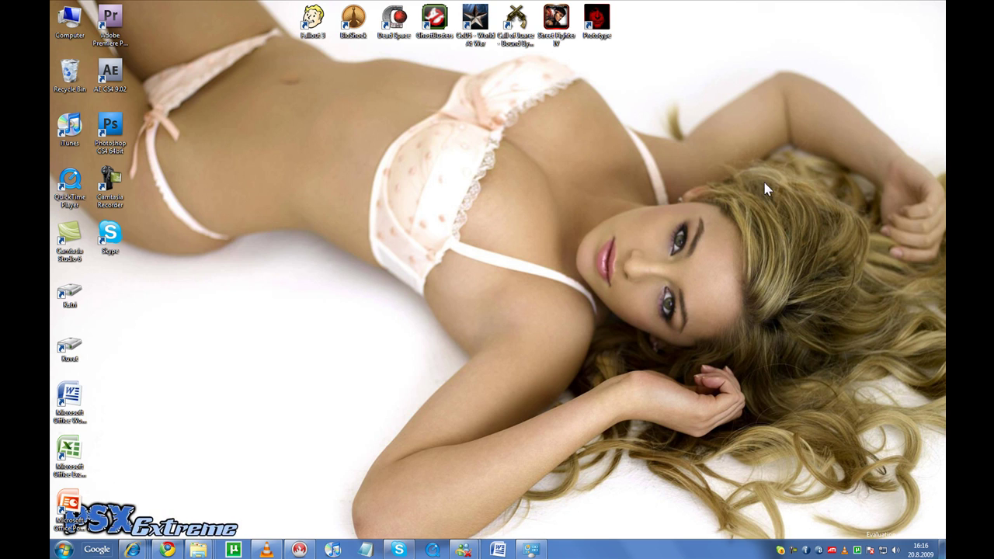
right_click(765, 189)
left_click(793, 280)
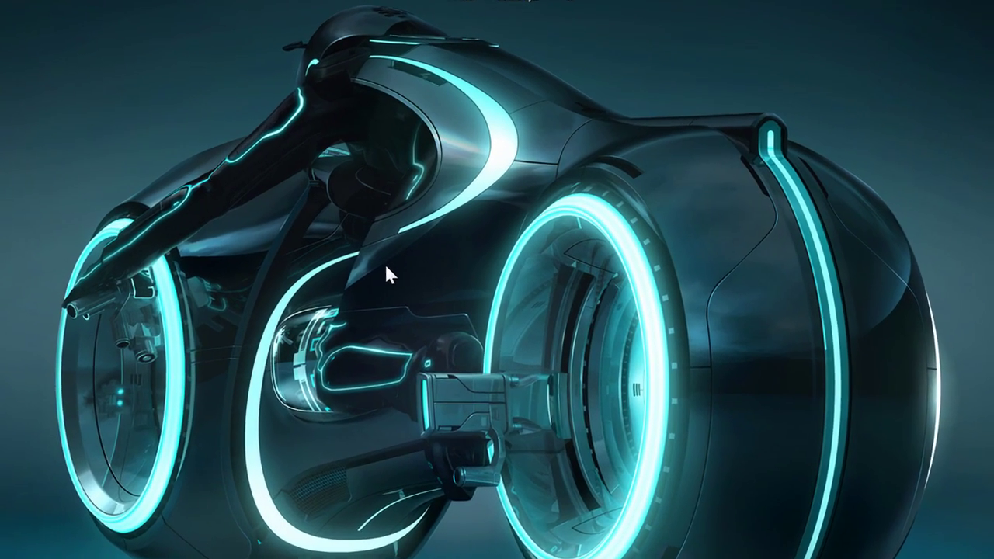
- Open the desktop gadget gallery and add the Calendar and Clock gadgets
right_click(421, 247)
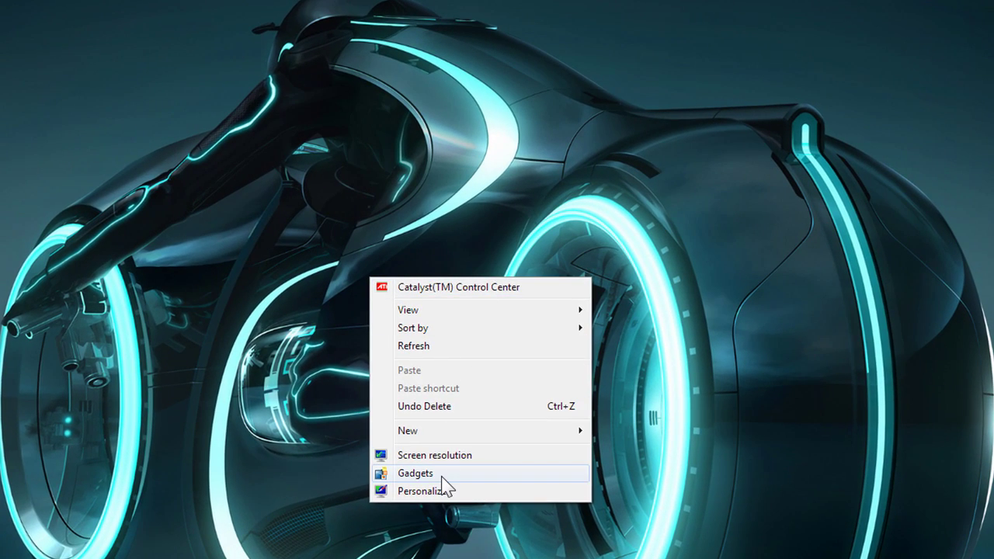
left_click(442, 474)
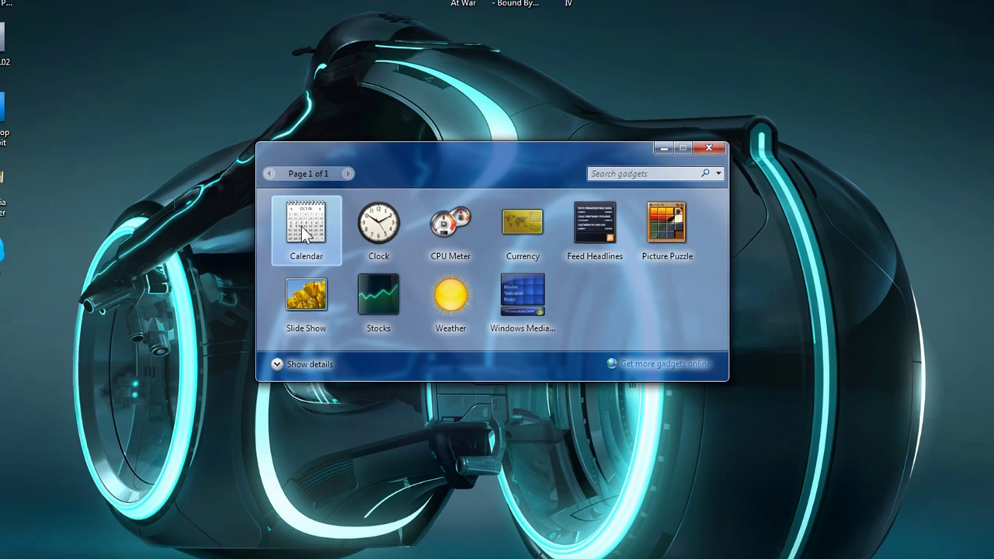
double_click(302, 226)
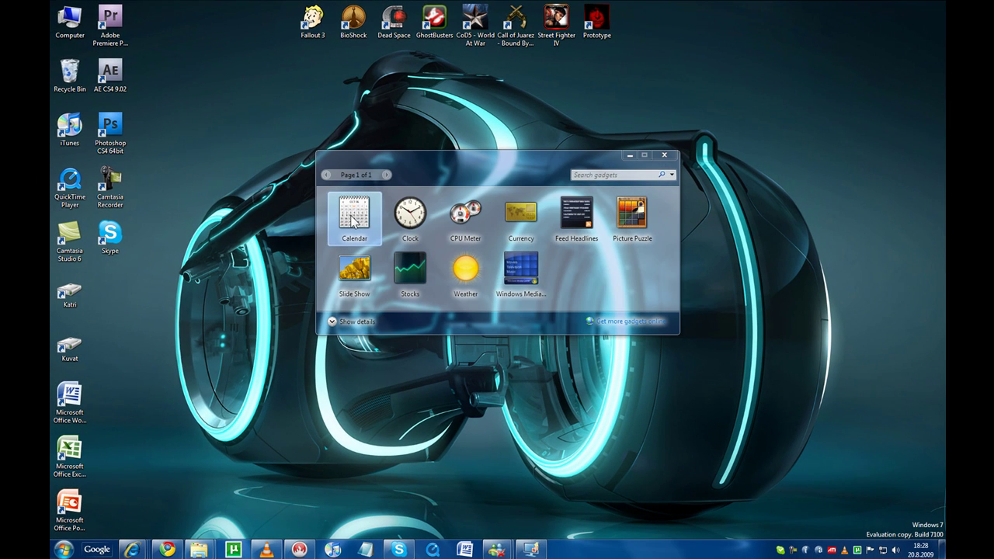
double_click(405, 221)
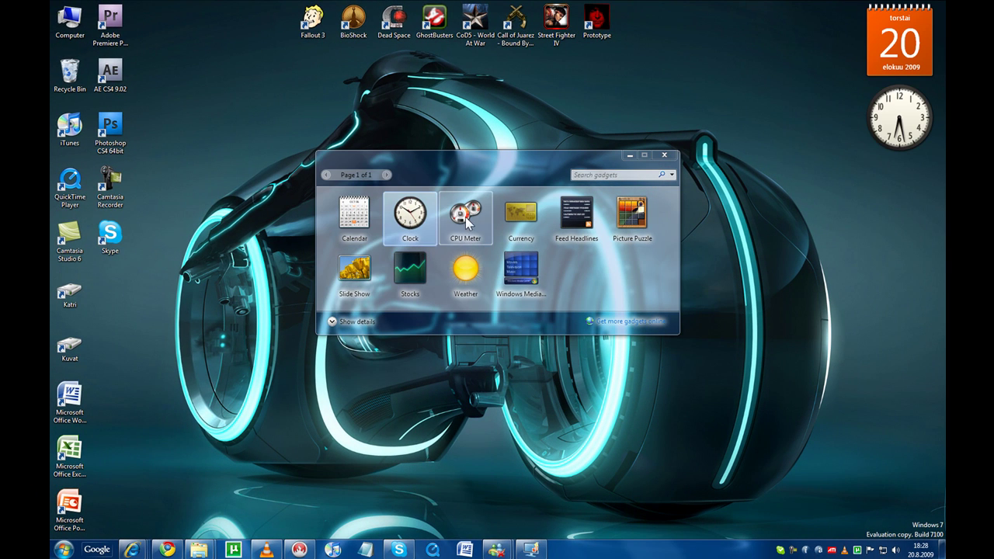
- Place the CPU Meter gadget below the clock and the Weather gadget beside the calendar, and close the gallery
left_click_drag(466, 214, 906, 194)
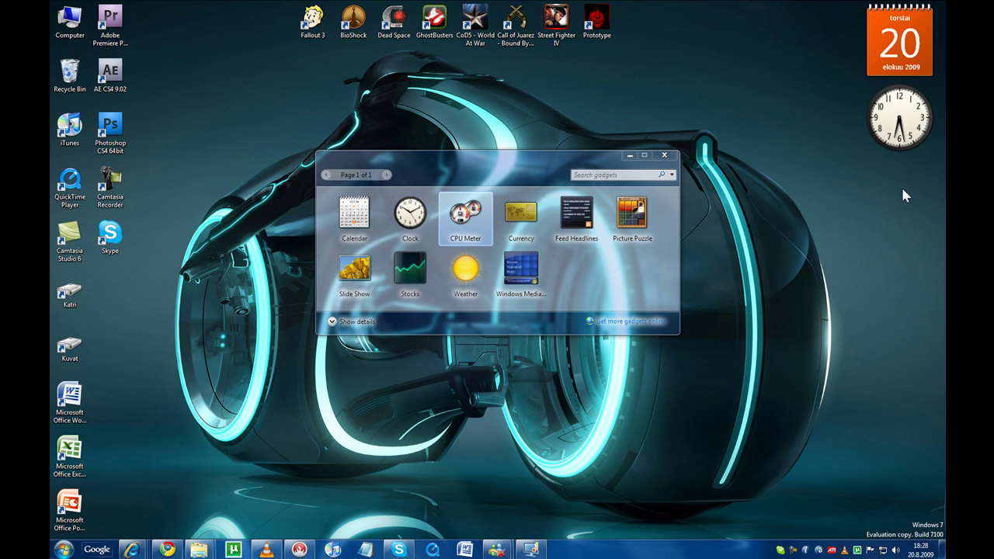
left_click(471, 277)
left_click_drag(471, 277, 791, 26)
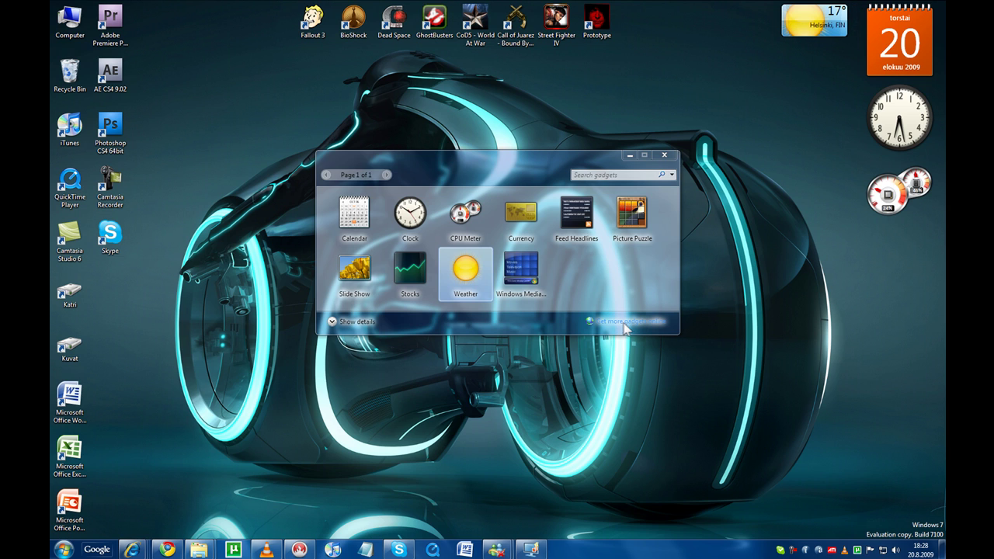
left_click(665, 154)
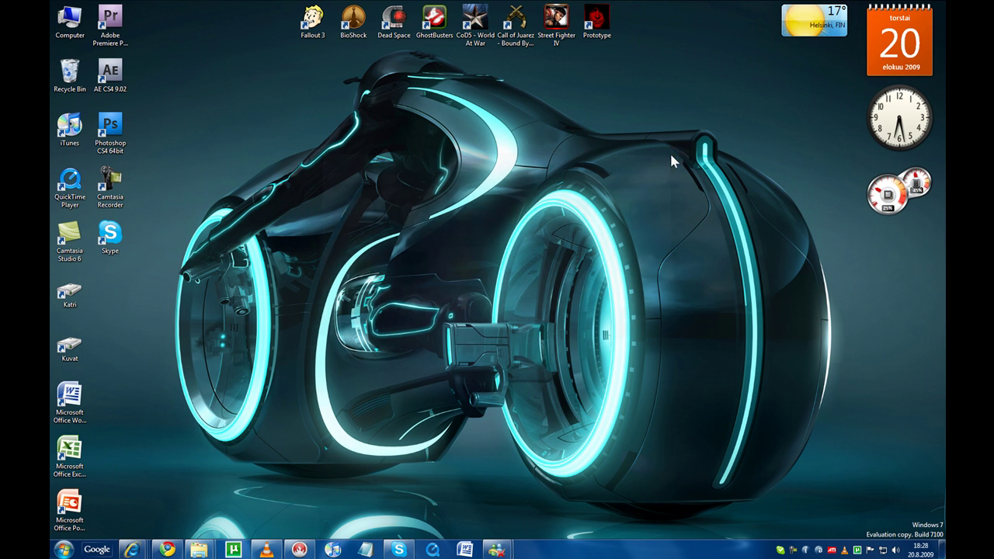
- Remove the Weather, Calendar and Clock gadgets from the desktop and switch the CPU Meter gadget to its other size
left_click(855, 8)
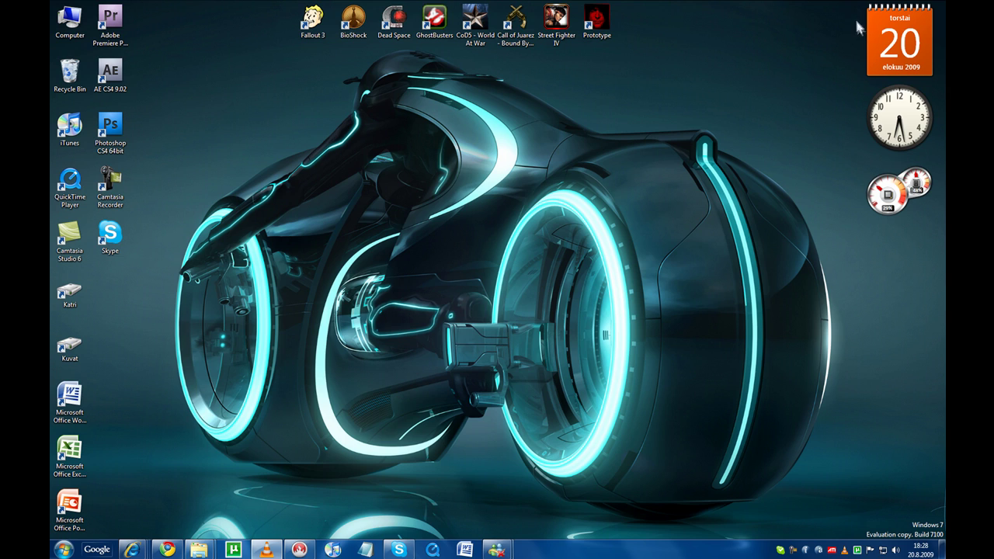
mouse_move(930, 25)
left_click(940, 9)
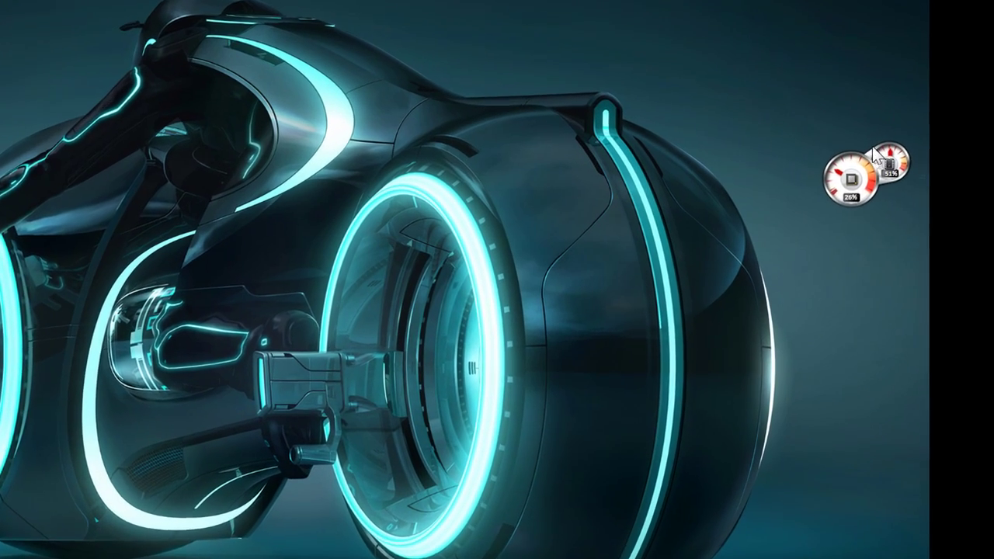
mouse_move(890, 176)
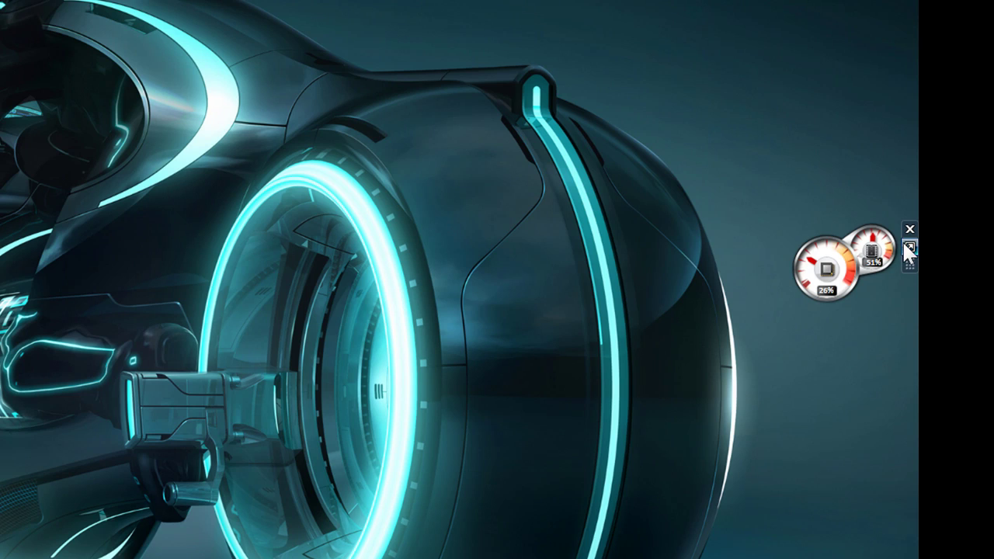
left_click(909, 248)
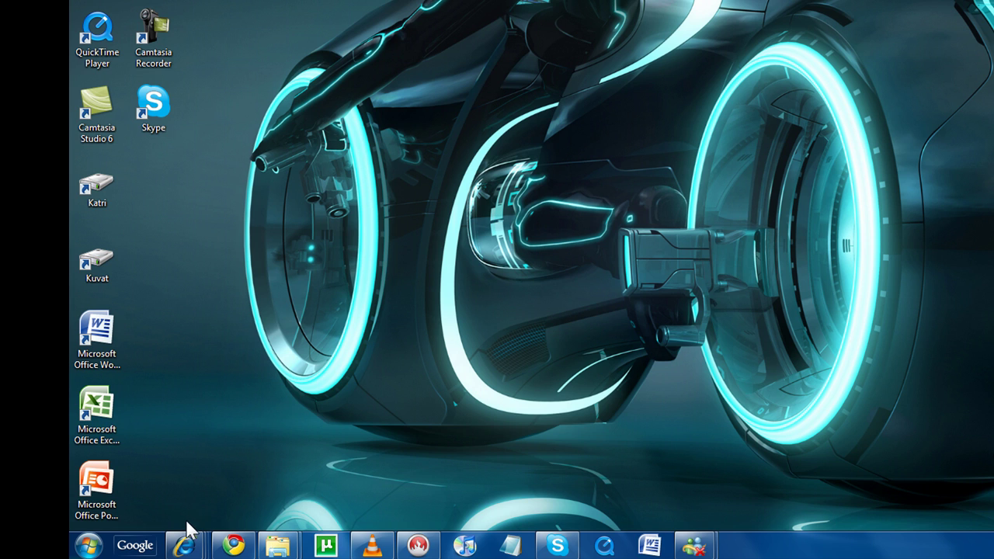
- Preview the open Internet Explorer windows from the taskbar, peeking at the Kotaku and YouTube pages
mouse_move(178, 548)
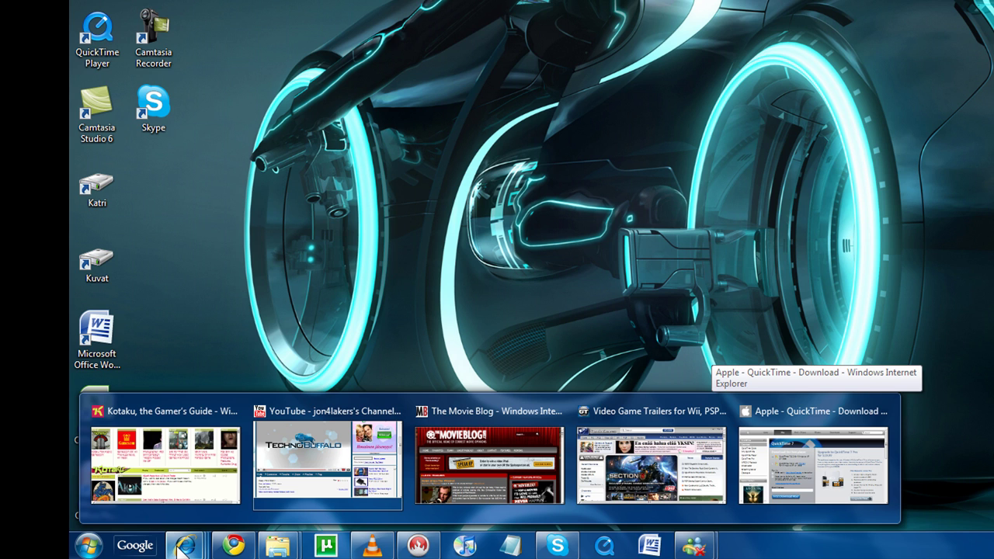
mouse_move(161, 489)
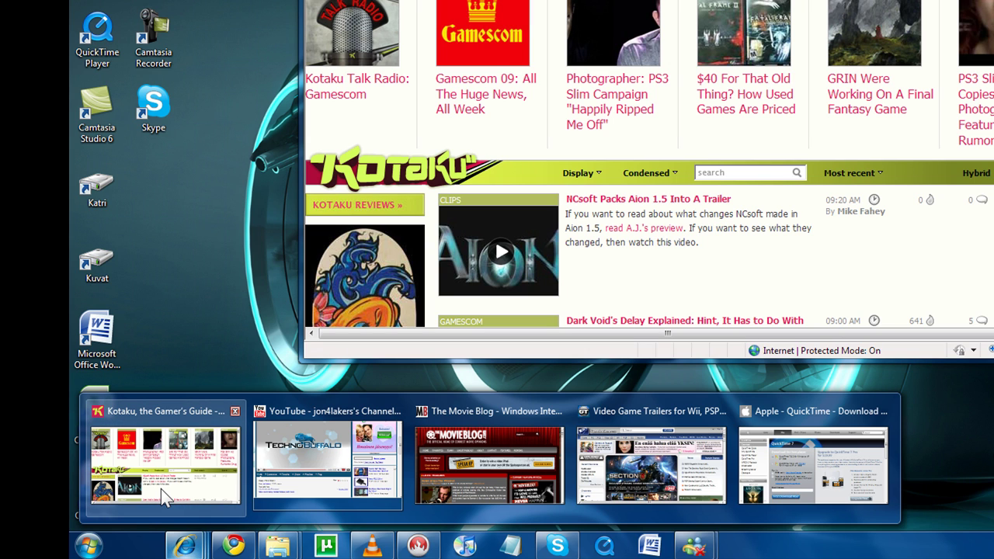
mouse_move(273, 493)
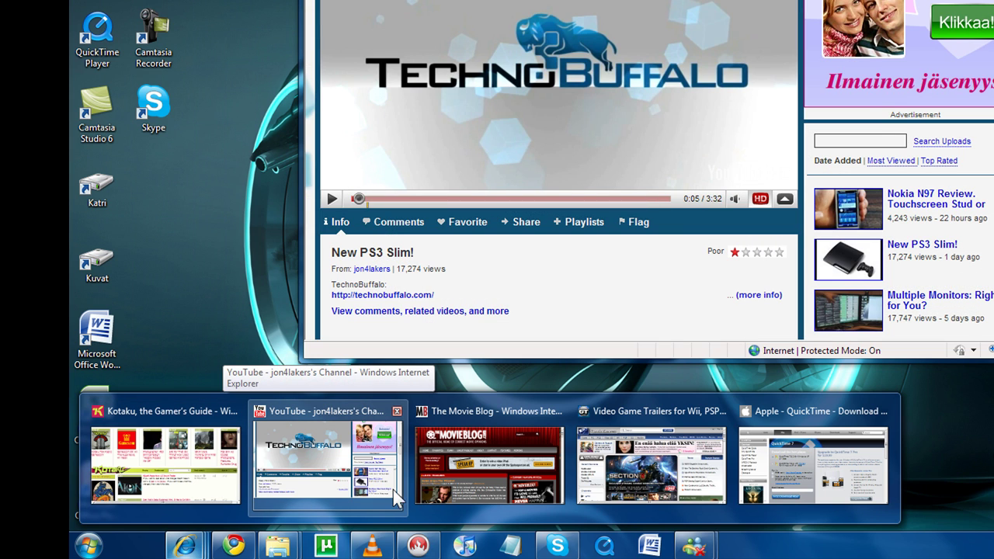
- Peek at the open Movie Blog, Video Game Trailers, Apple QuickTime and YouTube windows through Internet Explorer's taskbar previews
mouse_move(448, 485)
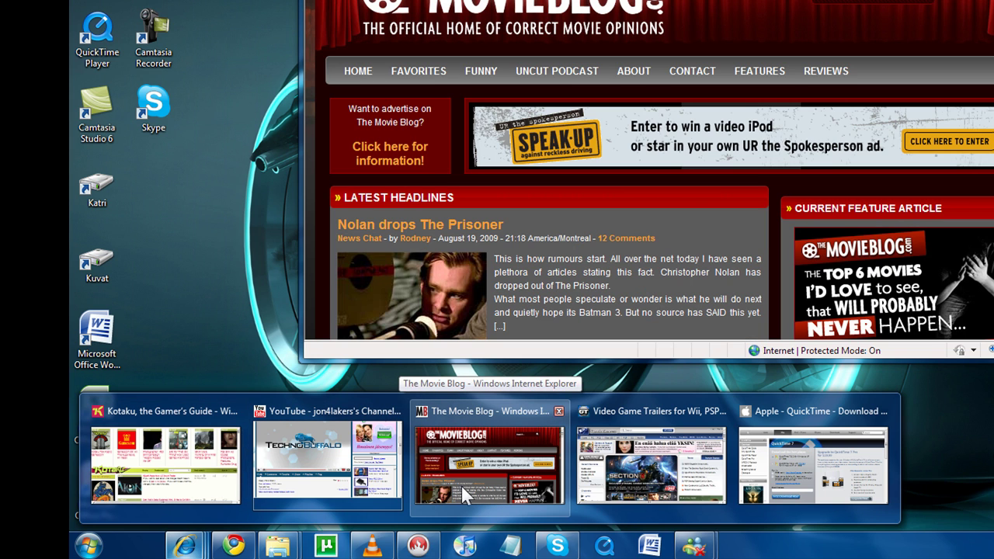
mouse_move(621, 491)
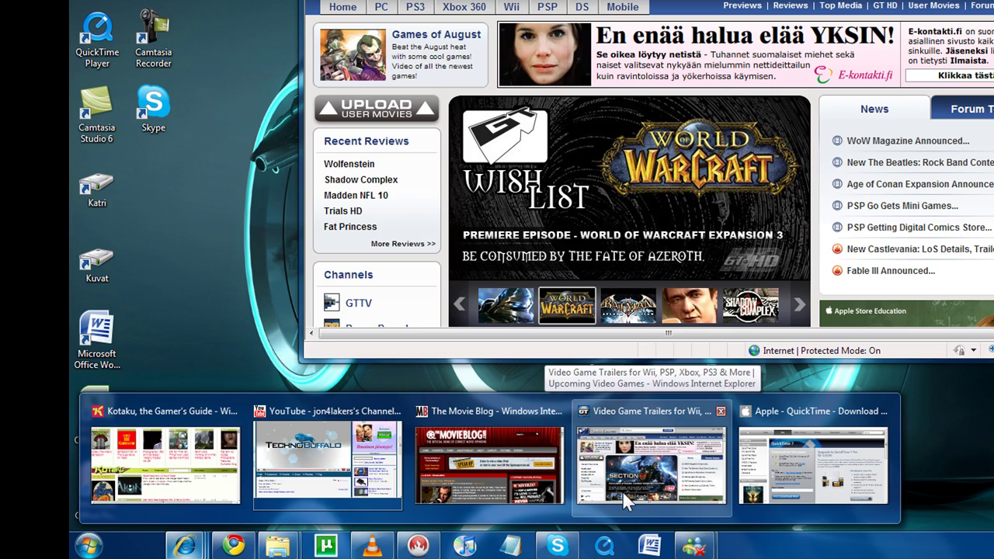
mouse_move(777, 488)
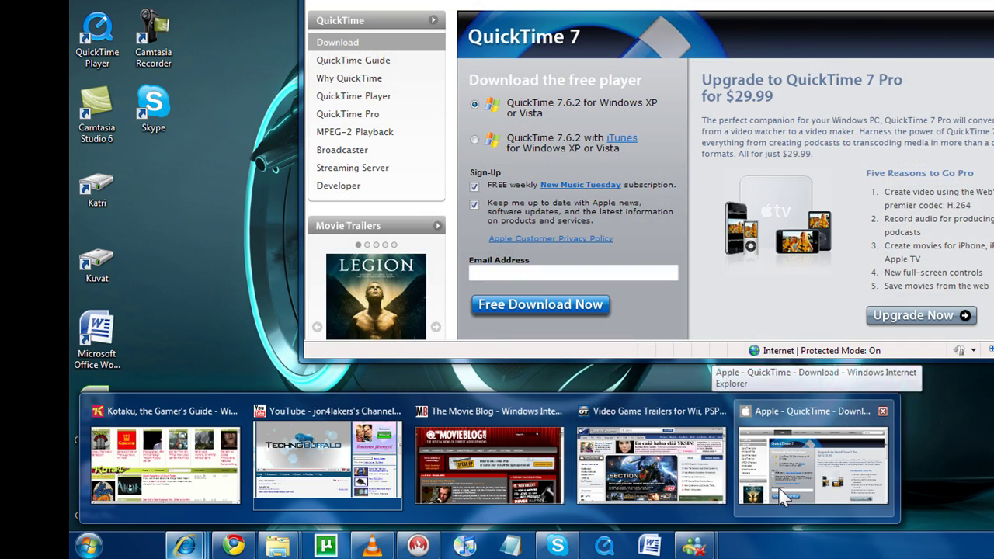
mouse_move(717, 501)
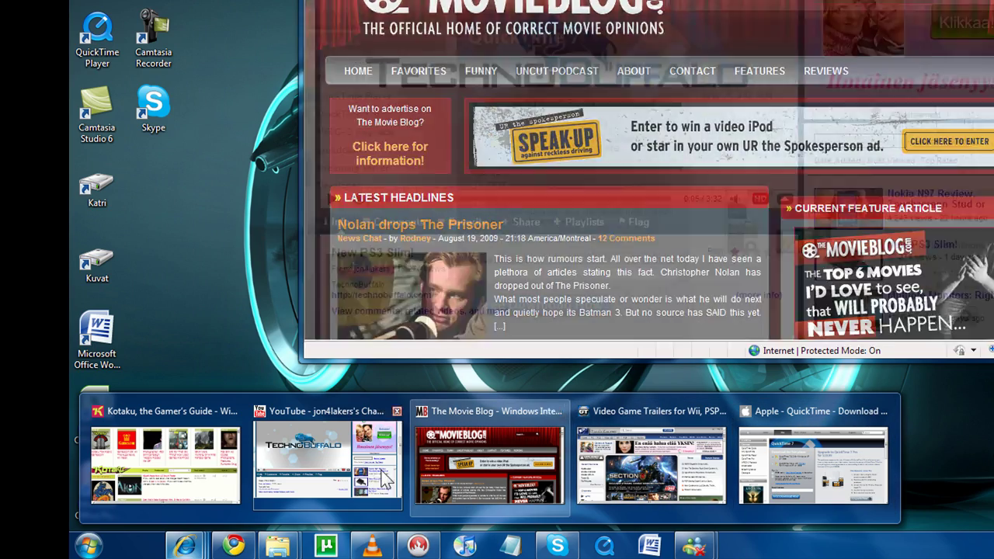
mouse_move(173, 472)
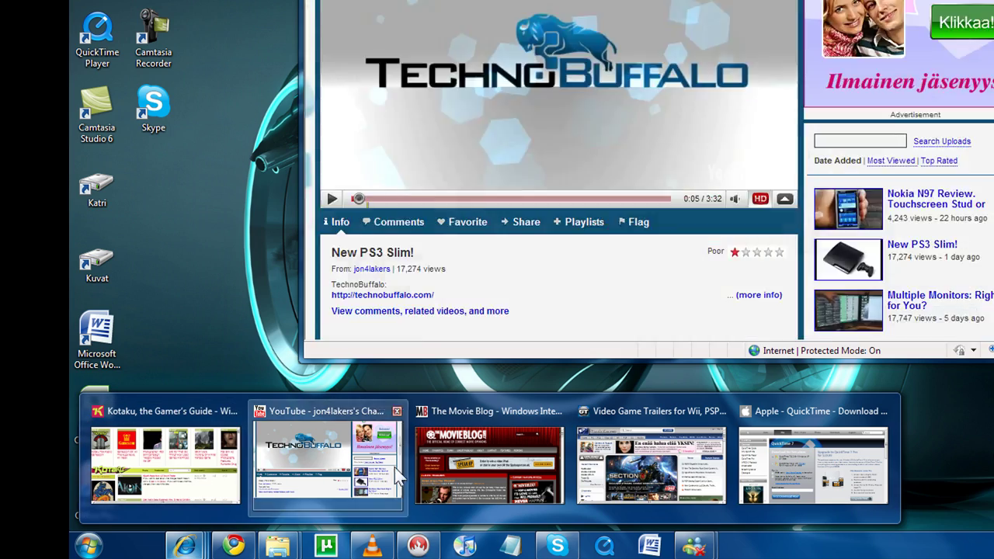
mouse_move(665, 472)
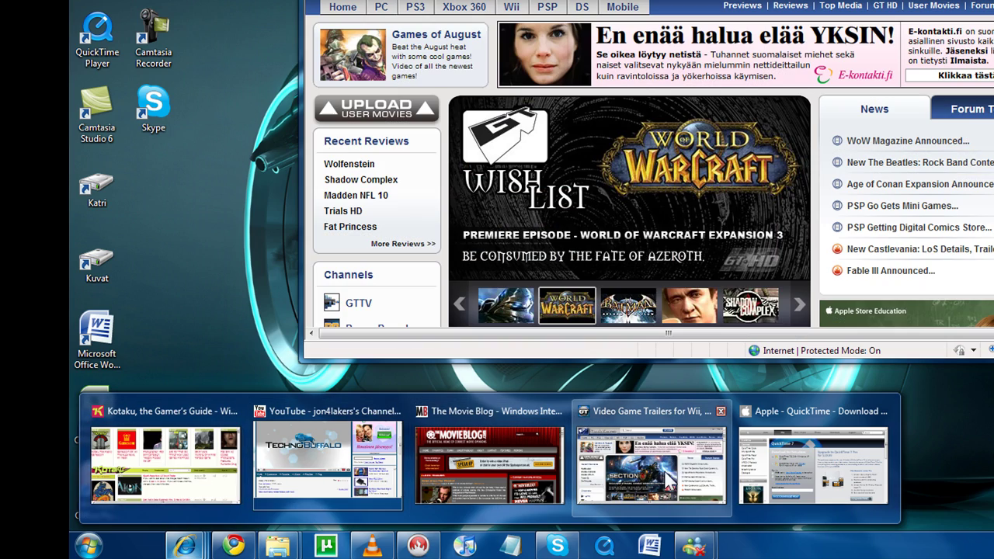
- Close the Video Game Trailers and Movie Blog windows from their taskbar previews, and preview the open Chrome and Windows Explorer windows
left_click(721, 411)
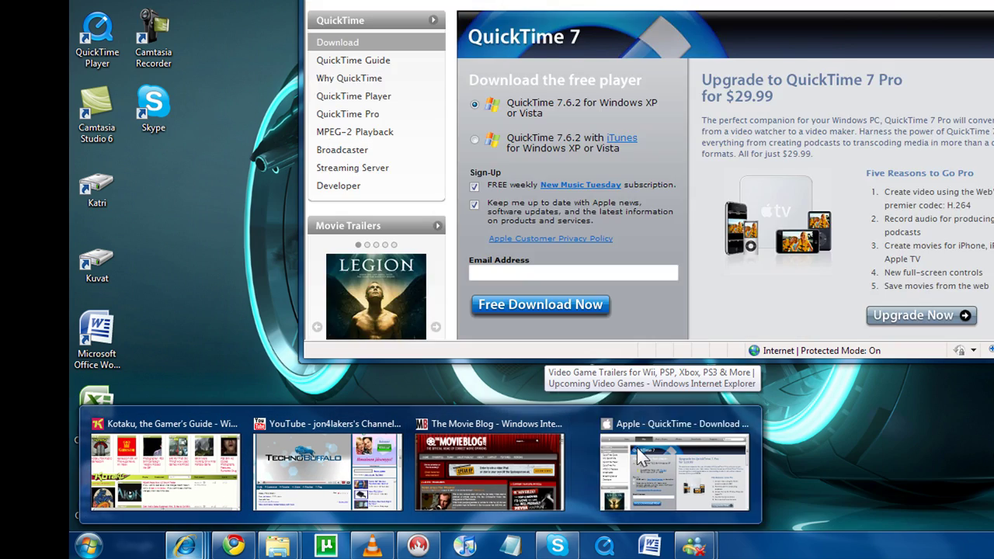
mouse_move(548, 463)
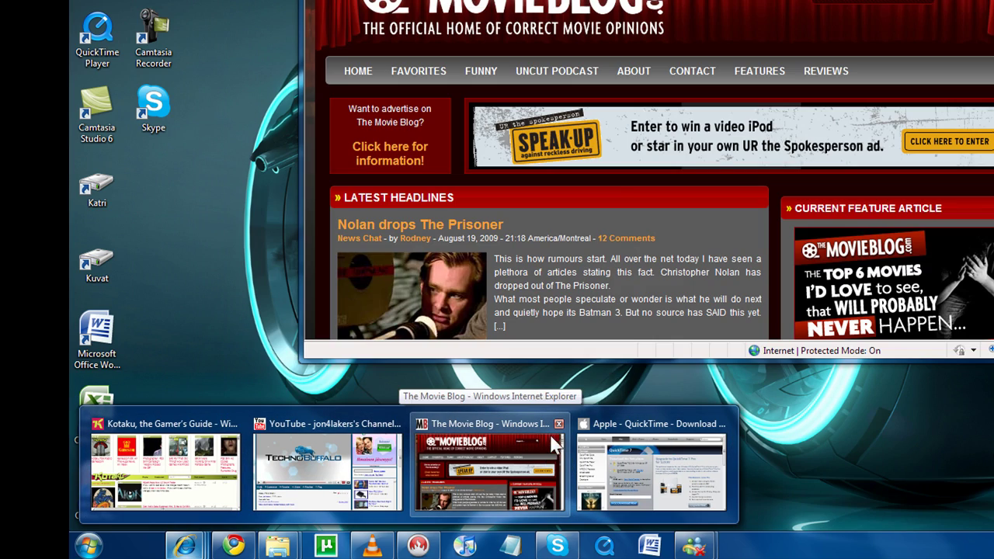
left_click(559, 423)
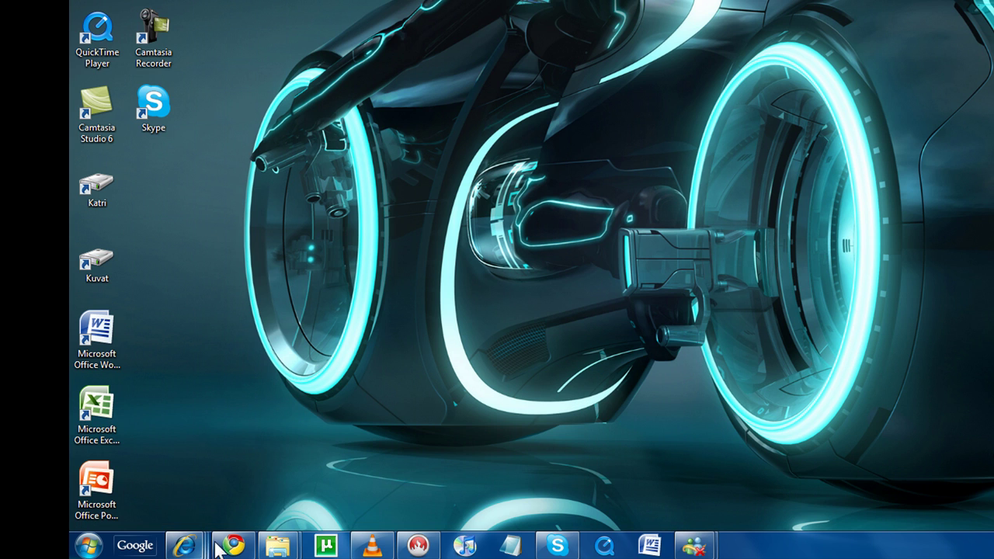
mouse_move(233, 545)
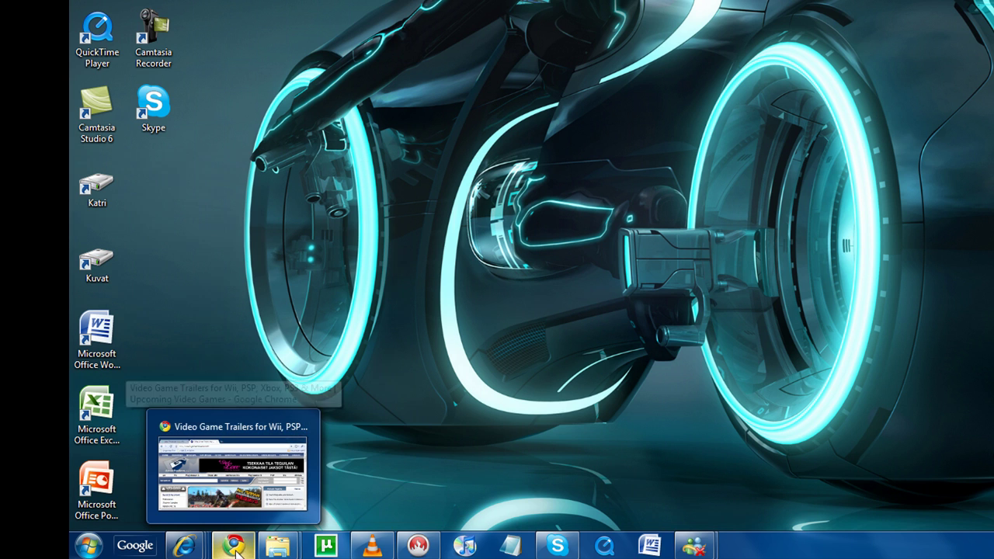
mouse_move(278, 550)
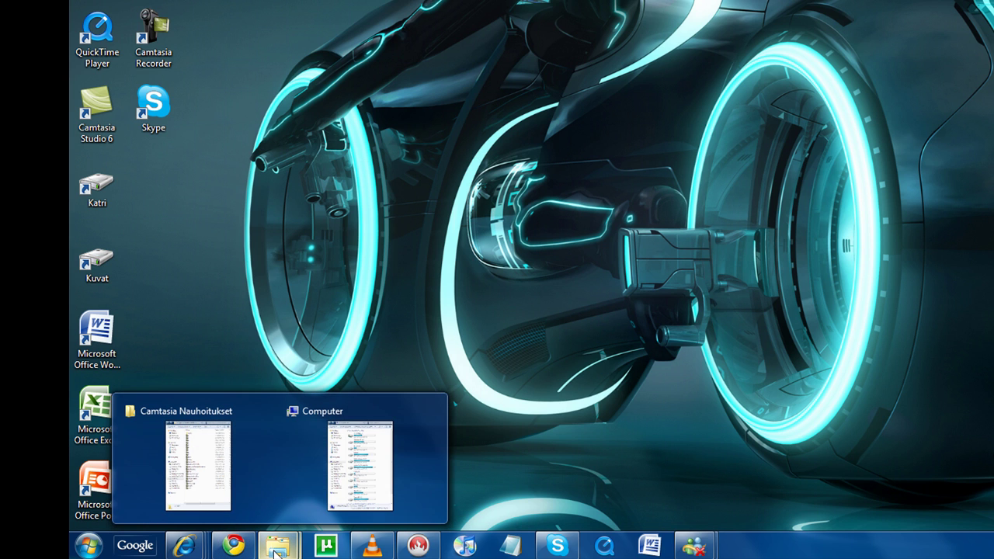
- Open Kotaku, the Gamer's Guide from Internet Explorer's frequent sites on the taskbar, and minimize all windows to show the desktop
right_click(198, 550)
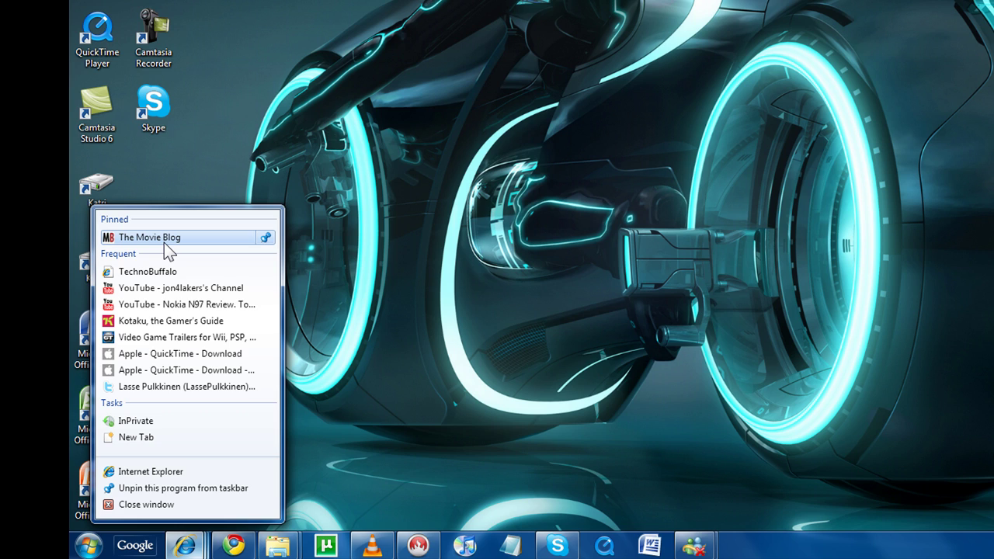
left_click(162, 322)
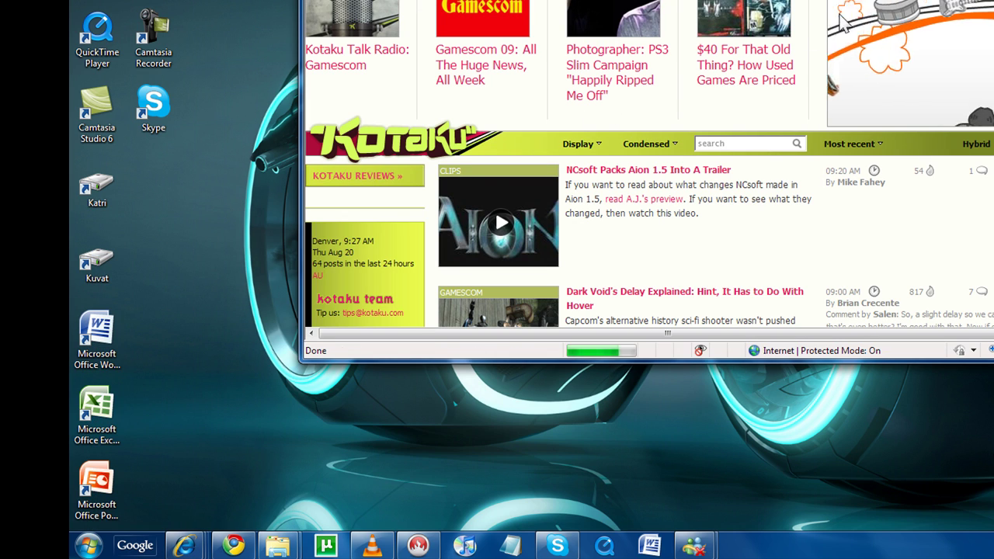
key("super+d")
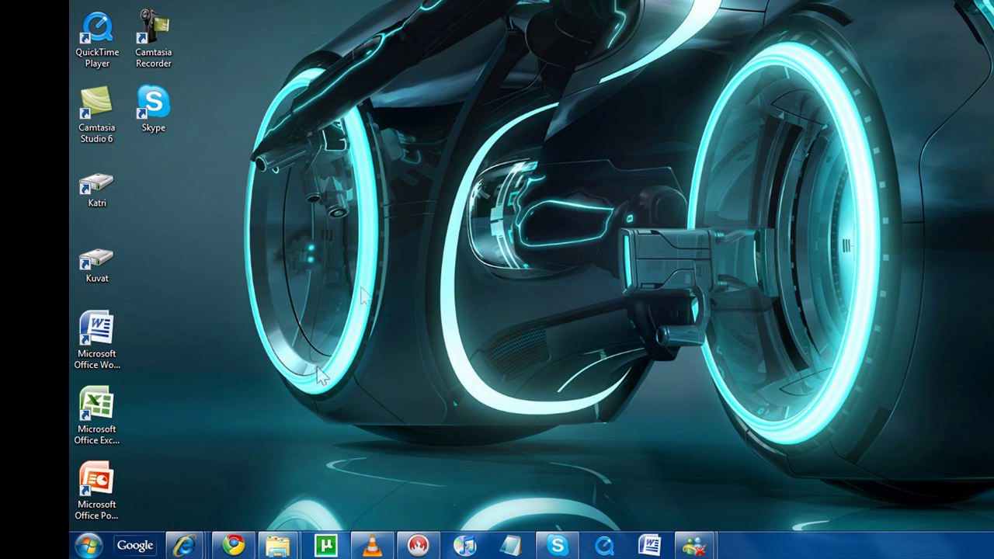
- Pin Kotaku, the Gamer's Guide and TechnoBuffalo to Internet Explorer's taskbar jump list
right_click(185, 546)
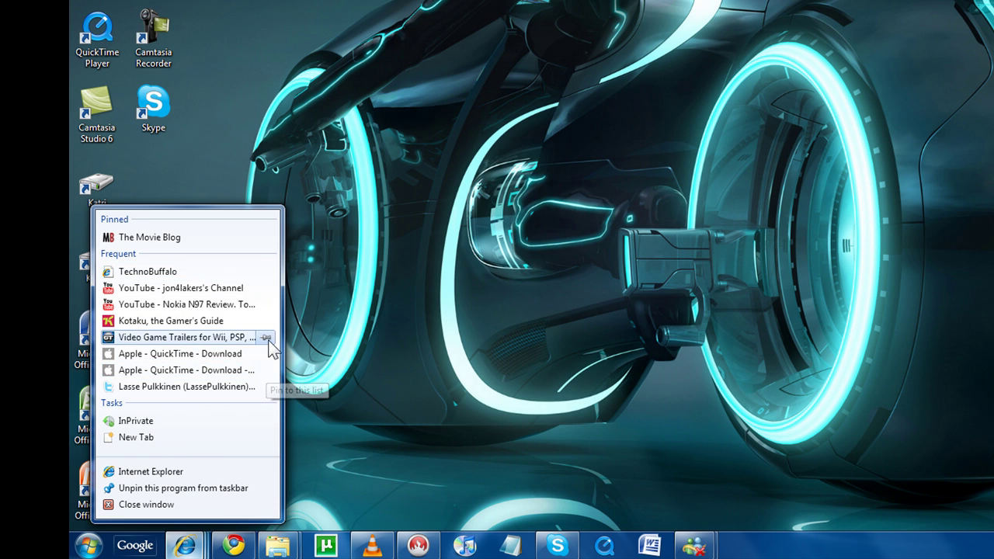
left_click(267, 321)
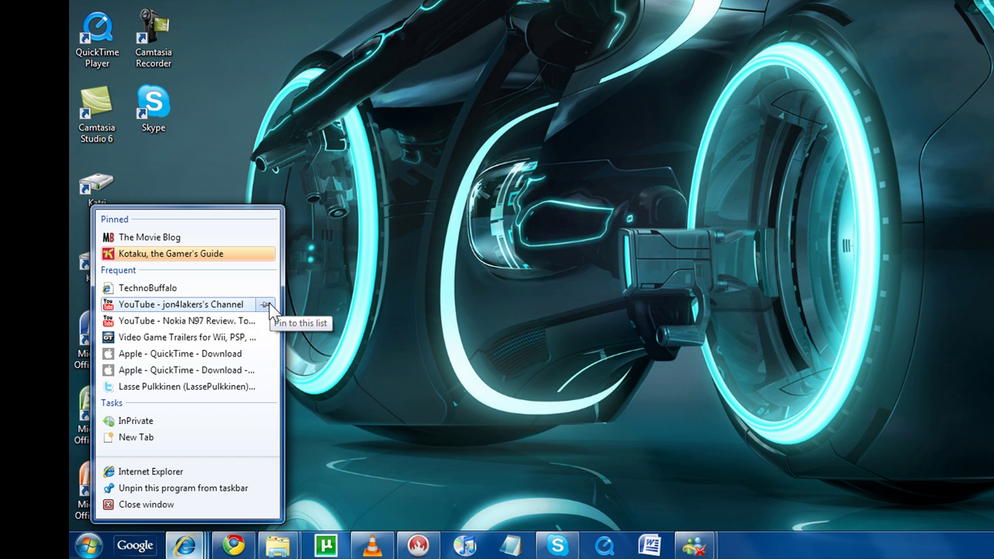
left_click(265, 288)
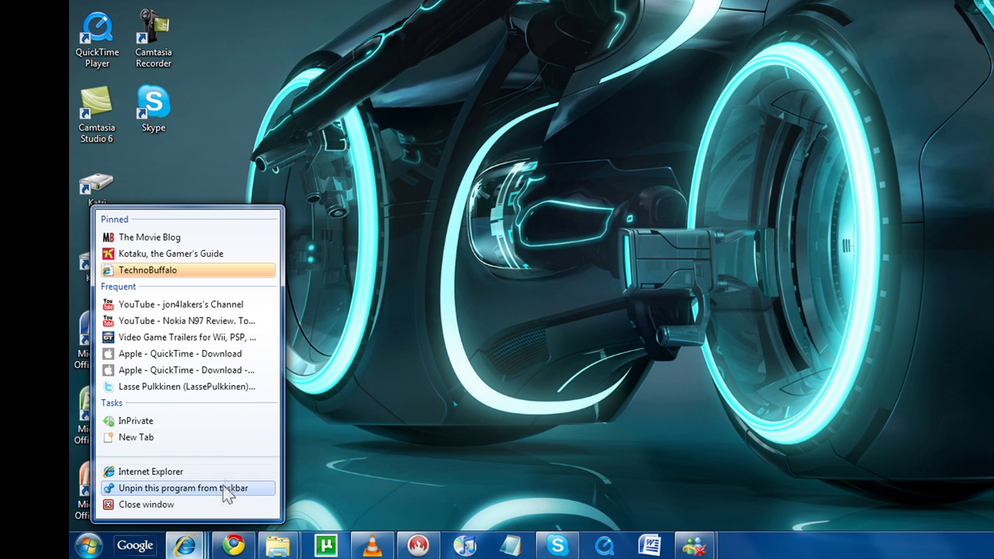
left_click(308, 497)
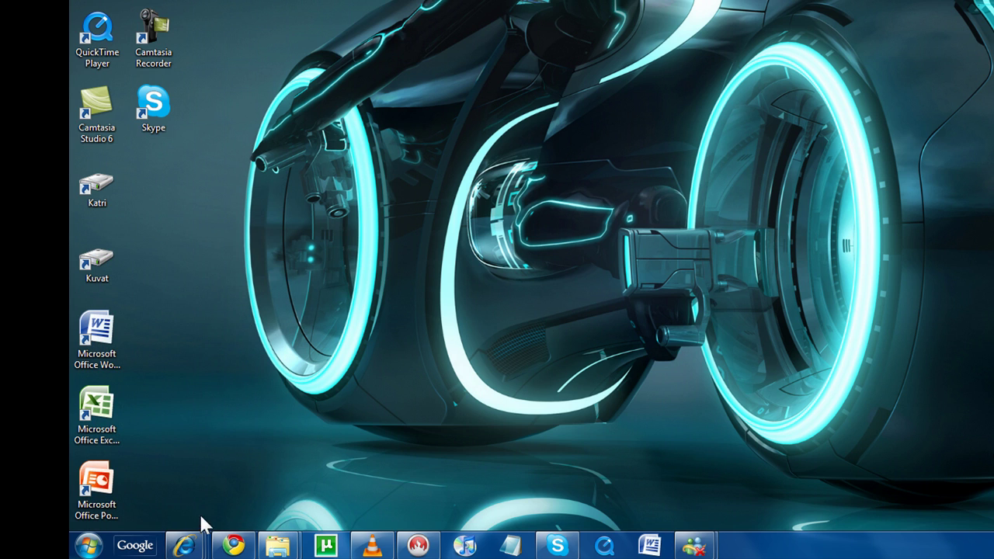
- Bring up the Apple QuickTime download page, start the free player download and save QuickTimeInstaller to the Desktop
mouse_move(184, 545)
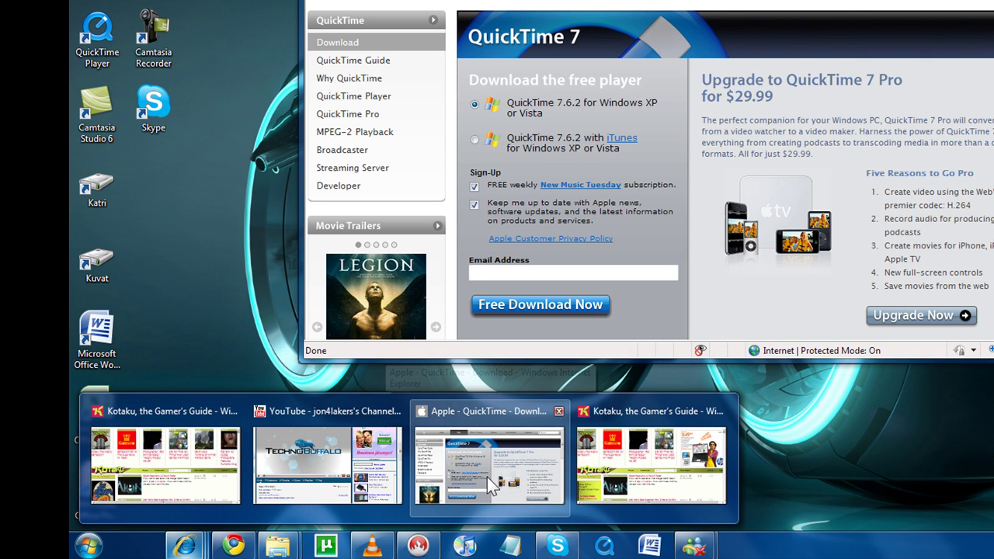
left_click(487, 477)
left_click(552, 304)
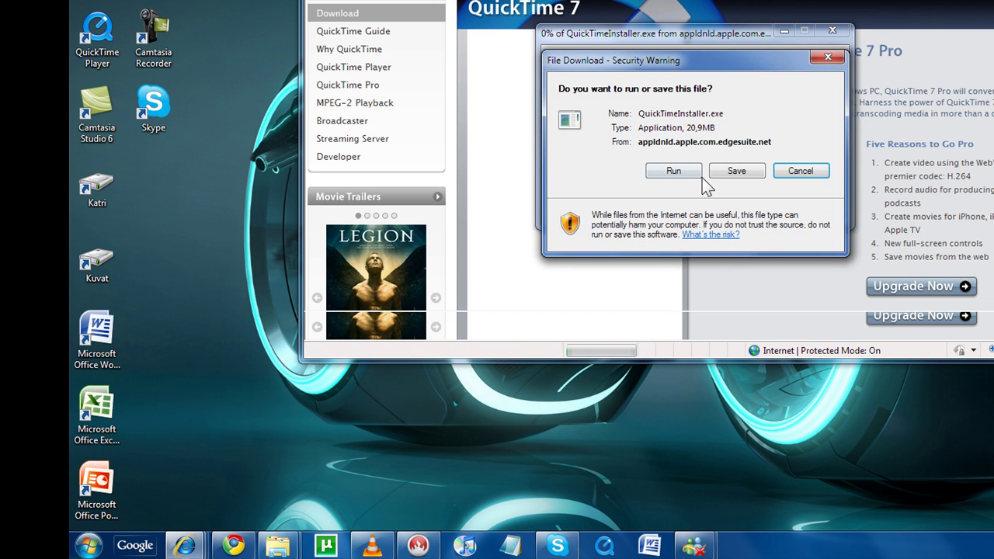
left_click(718, 172)
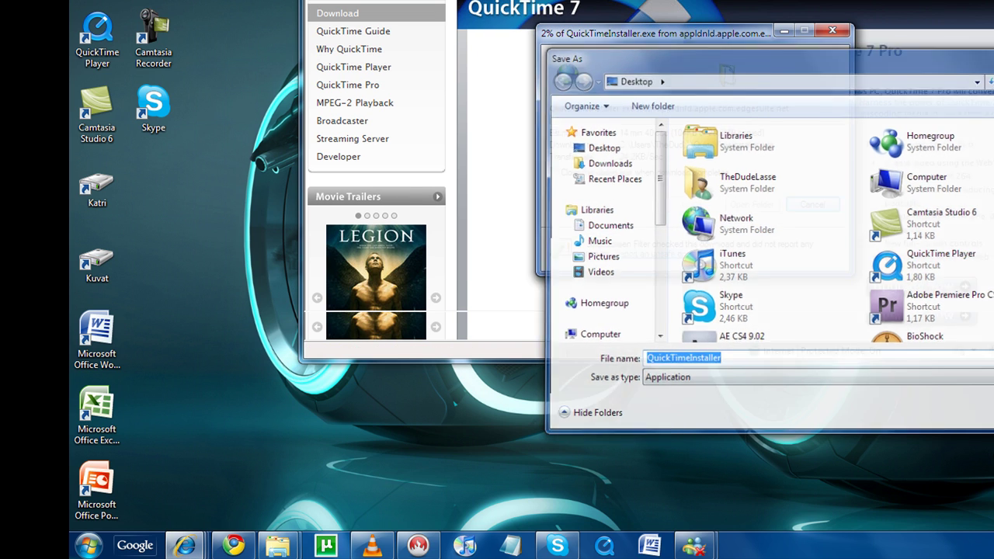
key("Return")
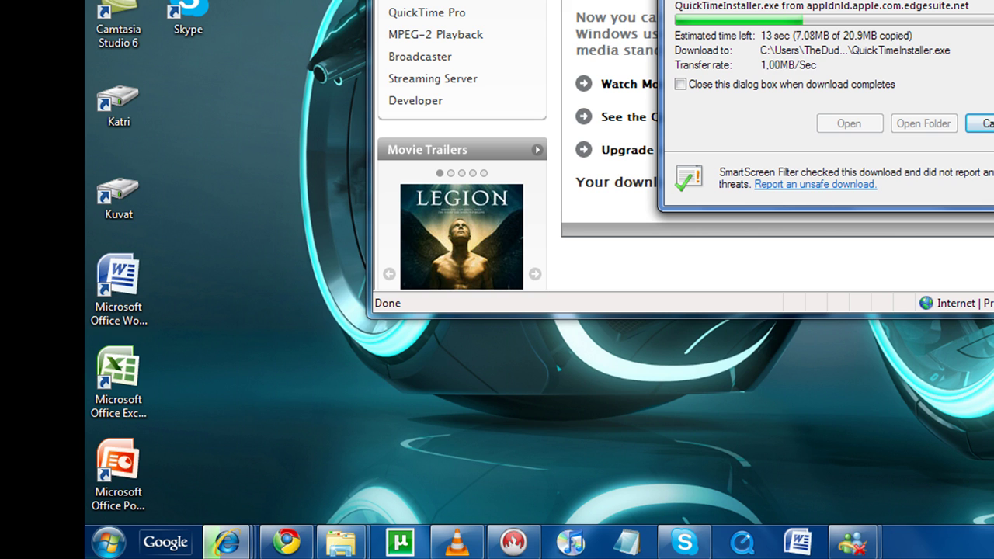
- Move the download window and the browser apart on the desktop, dismiss the download window and minimize the browser
left_click_drag(863, 0, 308, 187)
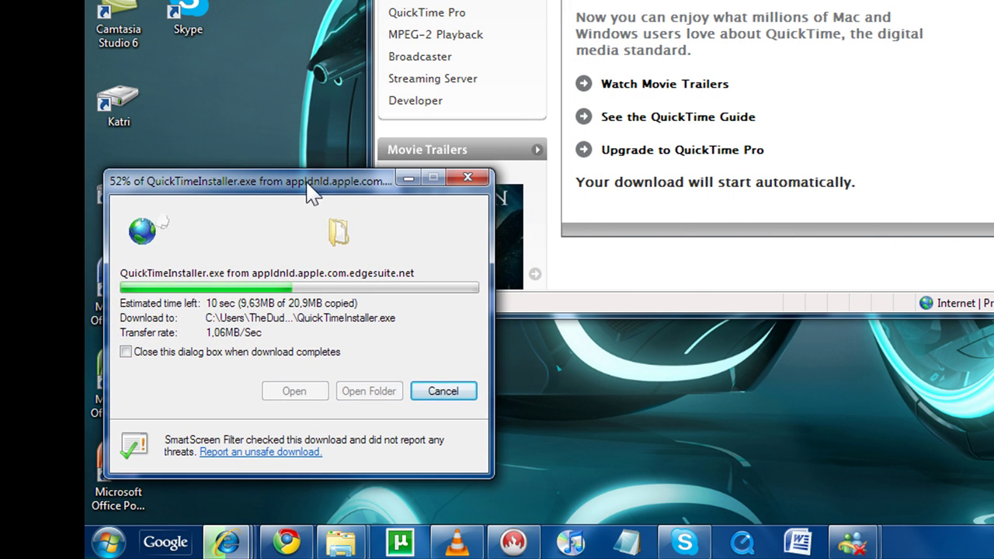
left_click_drag(497, 0, 788, 0)
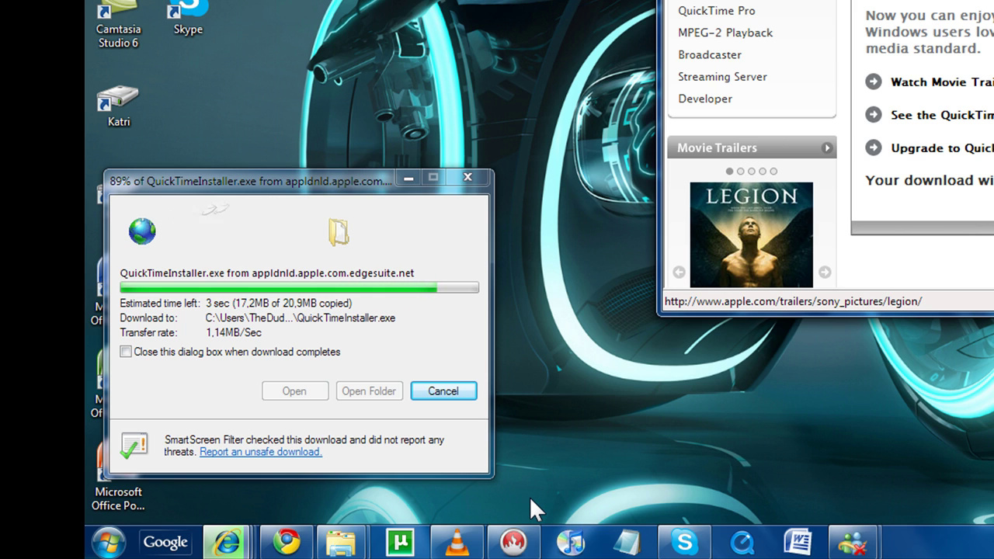
left_click(443, 391)
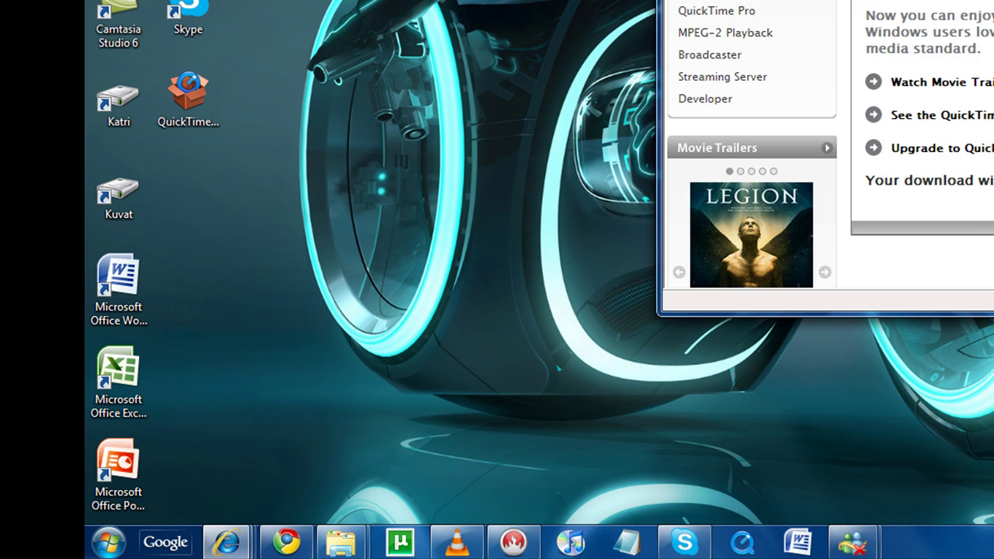
key("super+Down")
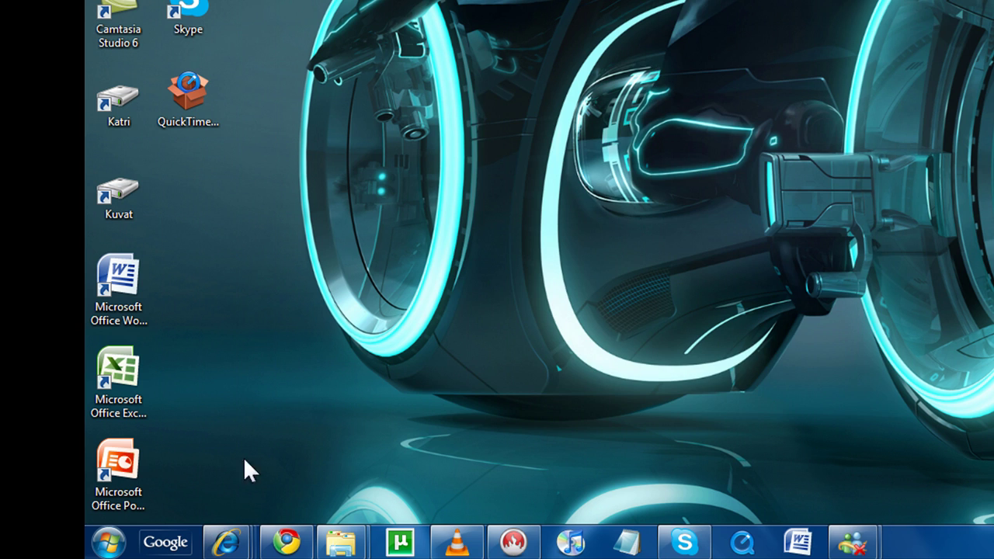
- Open the Sample Music folder from Windows Explorer's frequent folders, and navigate through Libraries to the Sample Videos folder
right_click(342, 542)
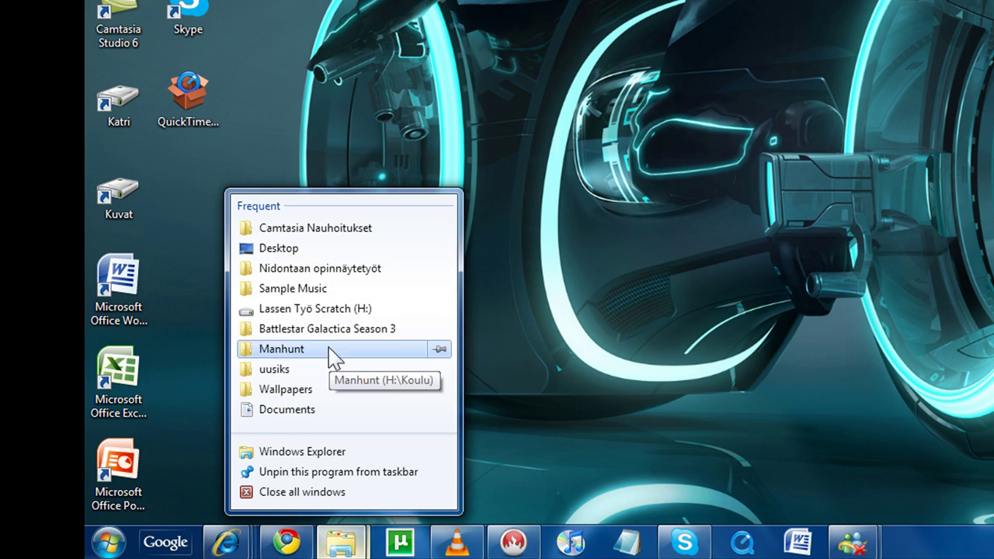
left_click(327, 289)
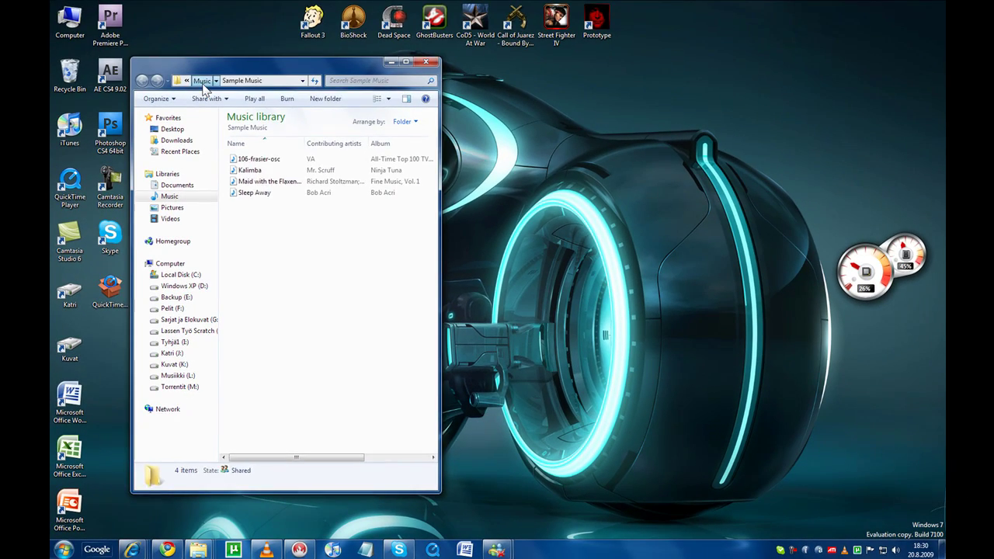
left_click(202, 81)
left_click(251, 249)
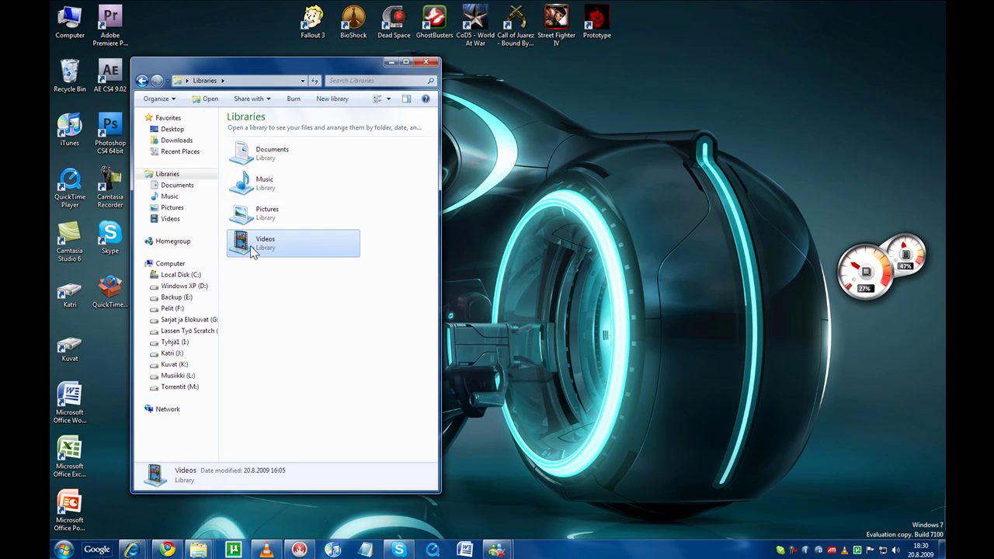
double_click(251, 249)
double_click(250, 205)
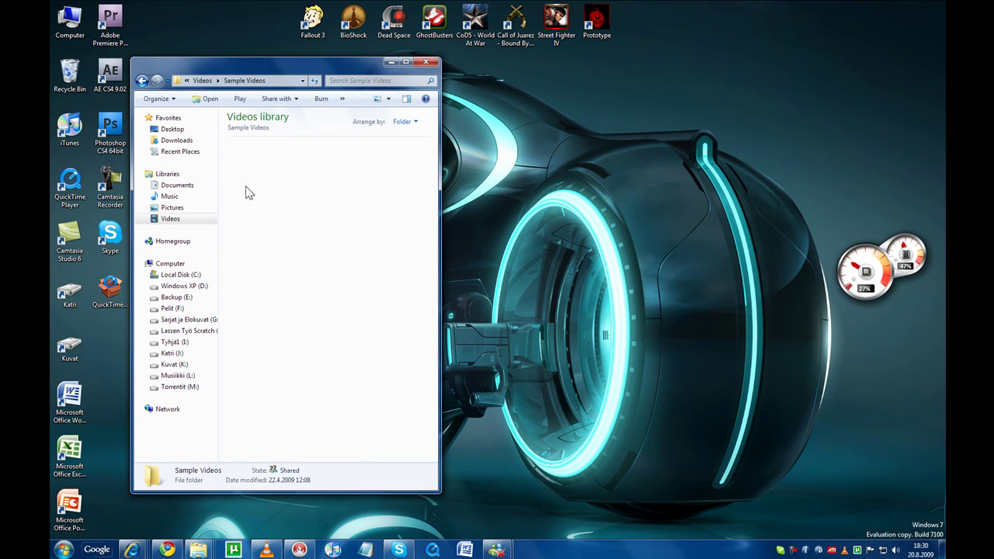
- Go back to Libraries and open the Sample Pictures folder in the Pictures library
left_click(144, 82)
left_click(144, 82)
double_click(263, 220)
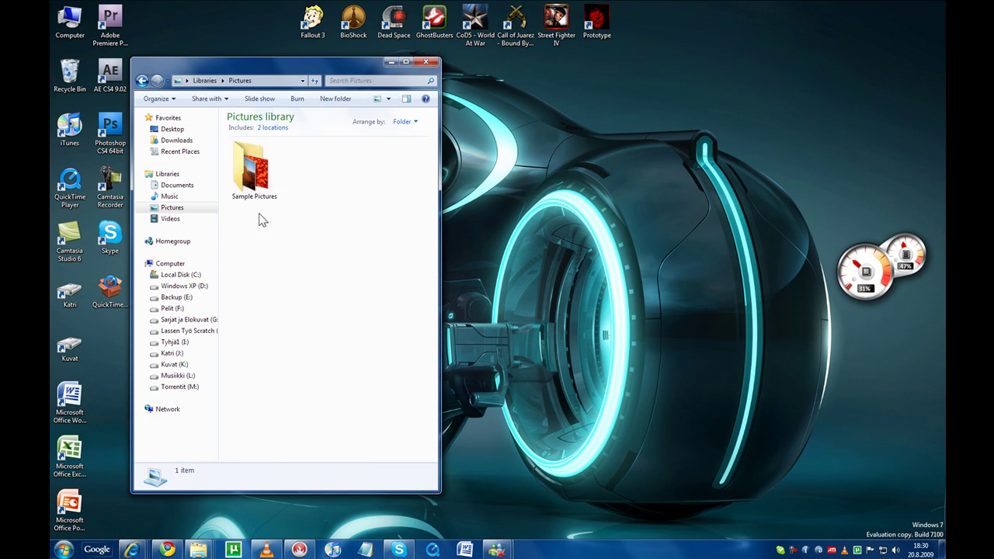
double_click(252, 185)
- Return to the Sample Music folder in the Music library, play the 106-frasier-osc track and close the media player
left_click(143, 81)
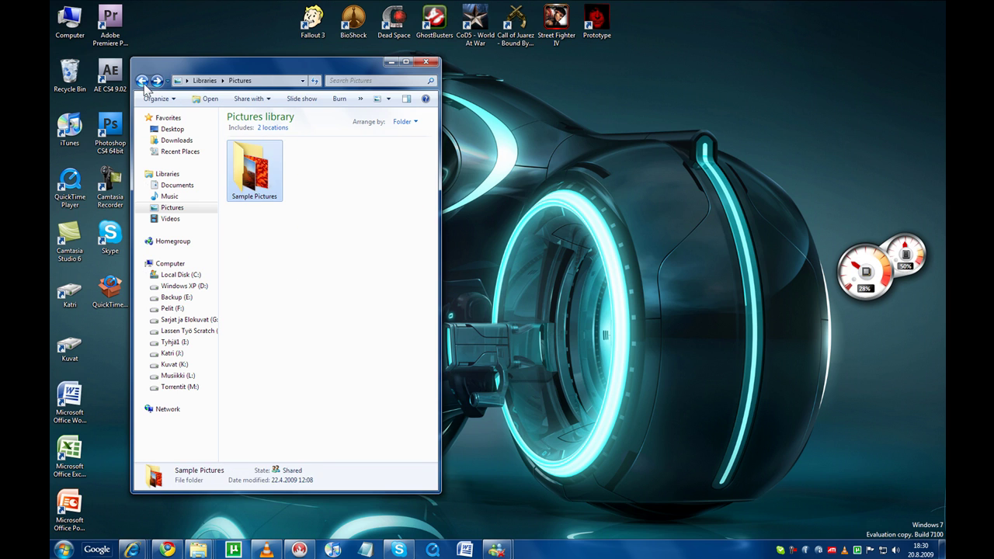
left_click(143, 81)
left_click(254, 193)
double_click(254, 198)
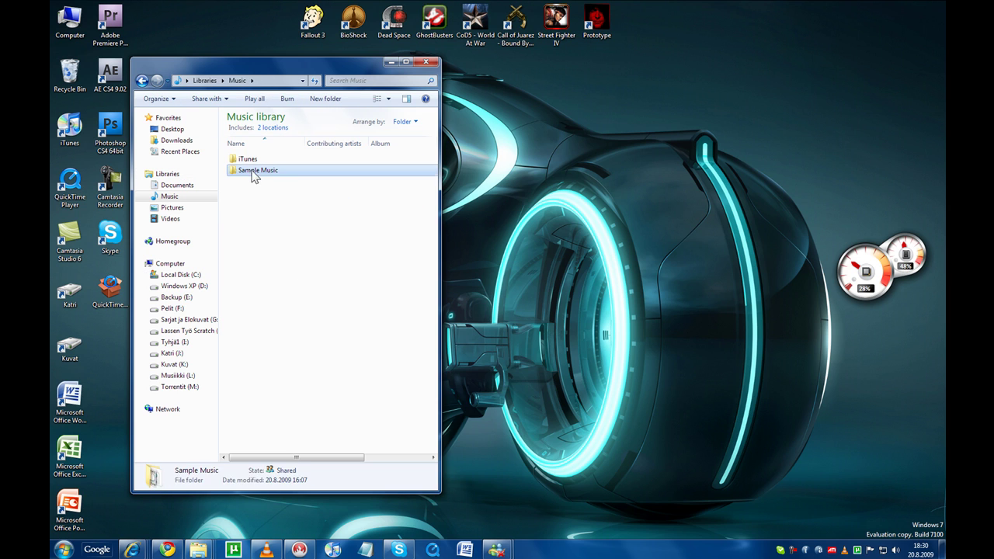
double_click(254, 171)
double_click(248, 159)
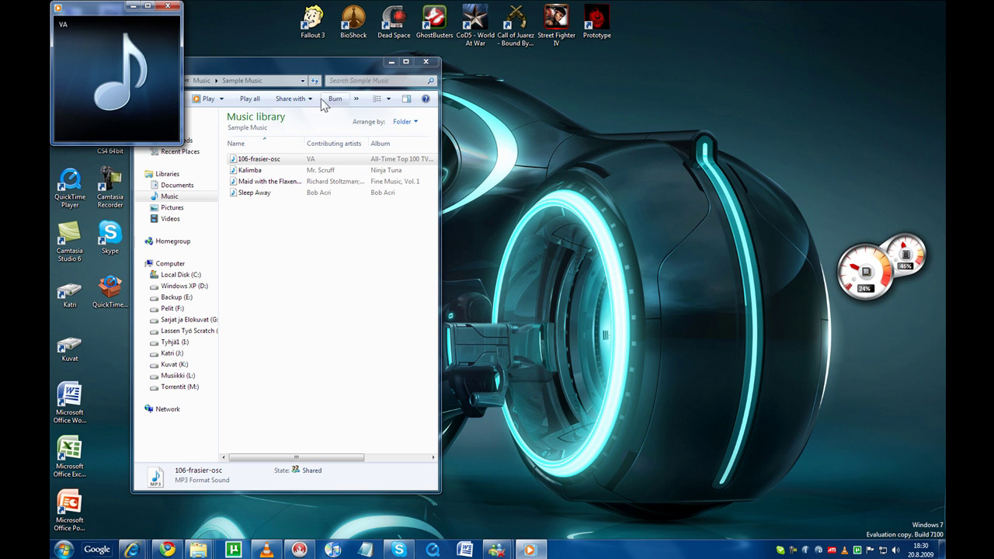
left_click(168, 7)
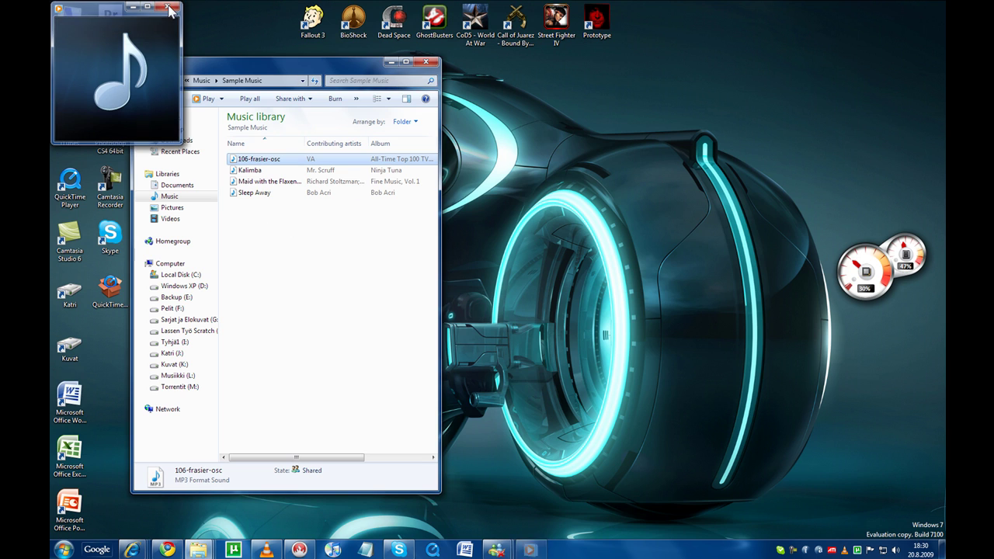
- Minimize the Sample Music window and preview the open VLC video from the taskbar
left_click(392, 61)
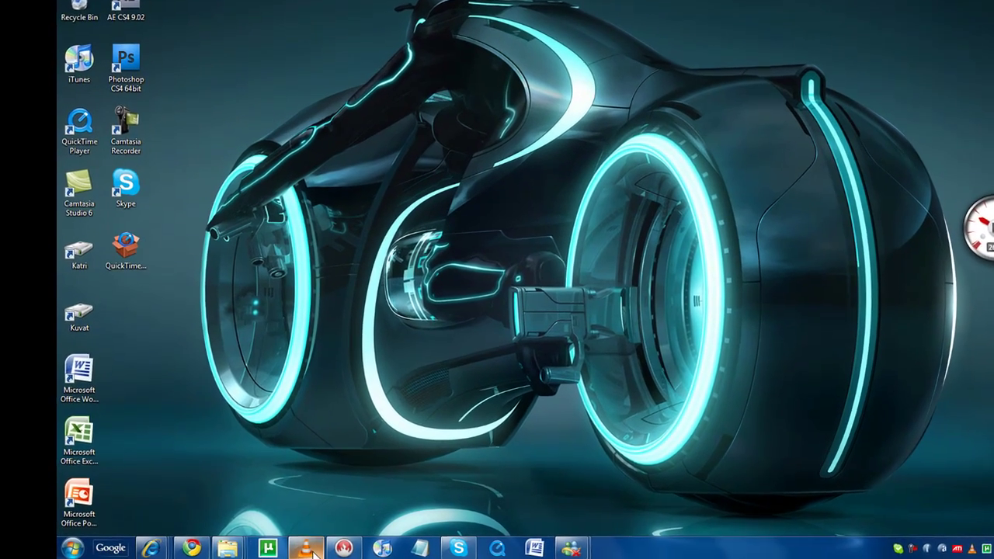
mouse_move(272, 552)
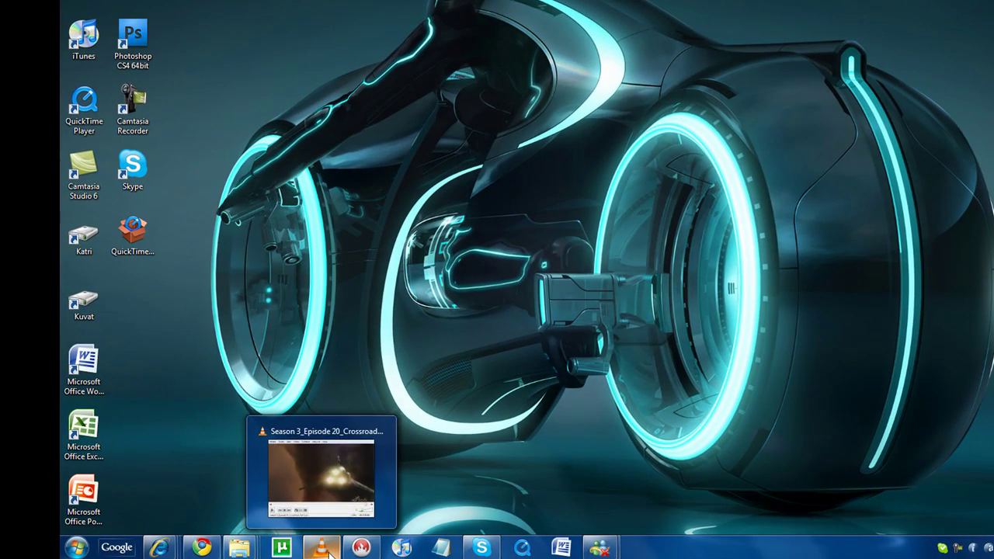
mouse_move(363, 551)
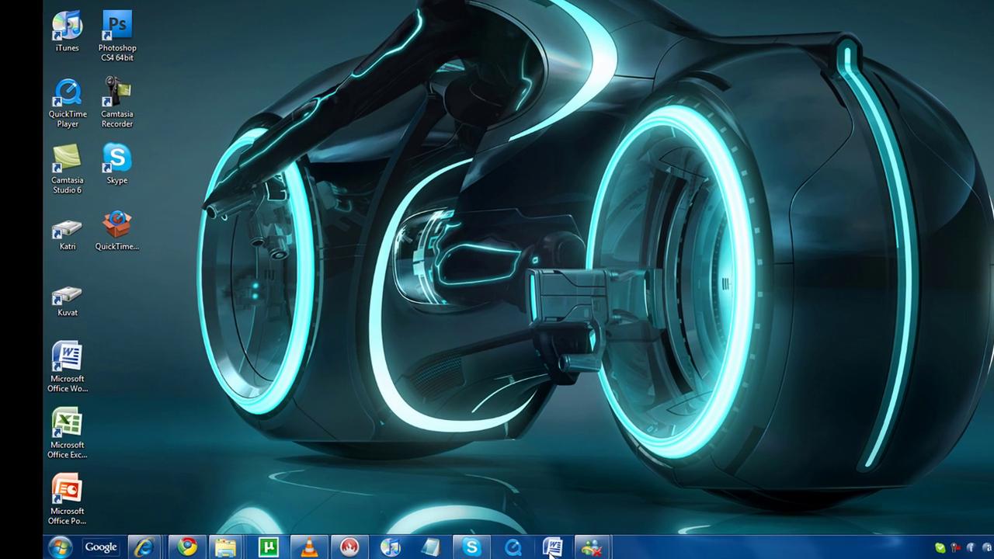
- Open the recent document Kirjallinenopinnäyte valmis from Word's jump list and minimize its window
right_click(560, 548)
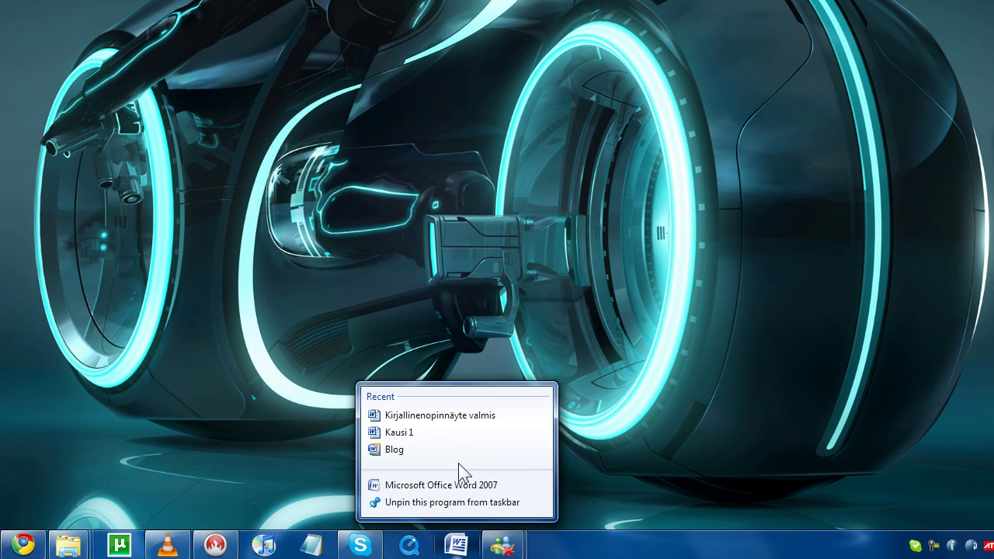
left_click(458, 417)
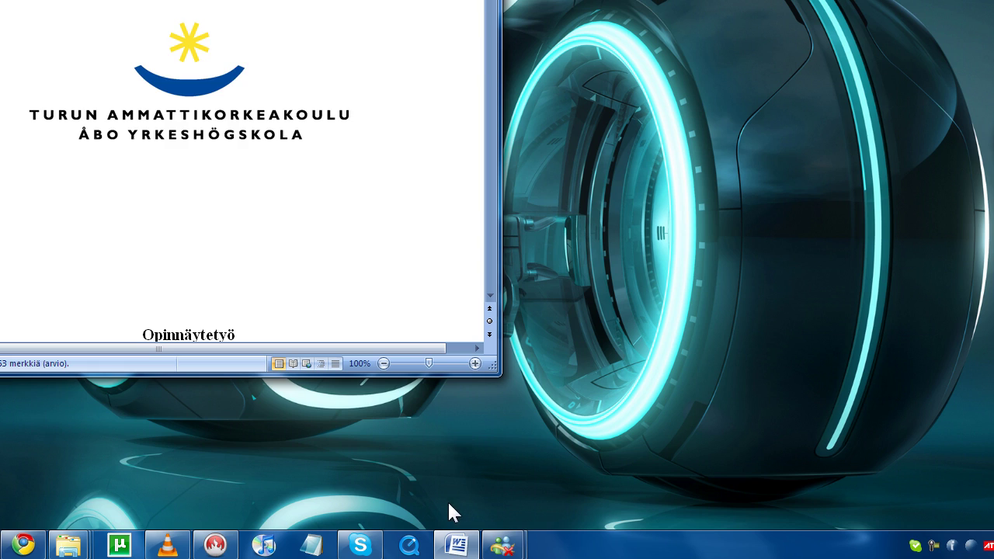
left_click(451, 550)
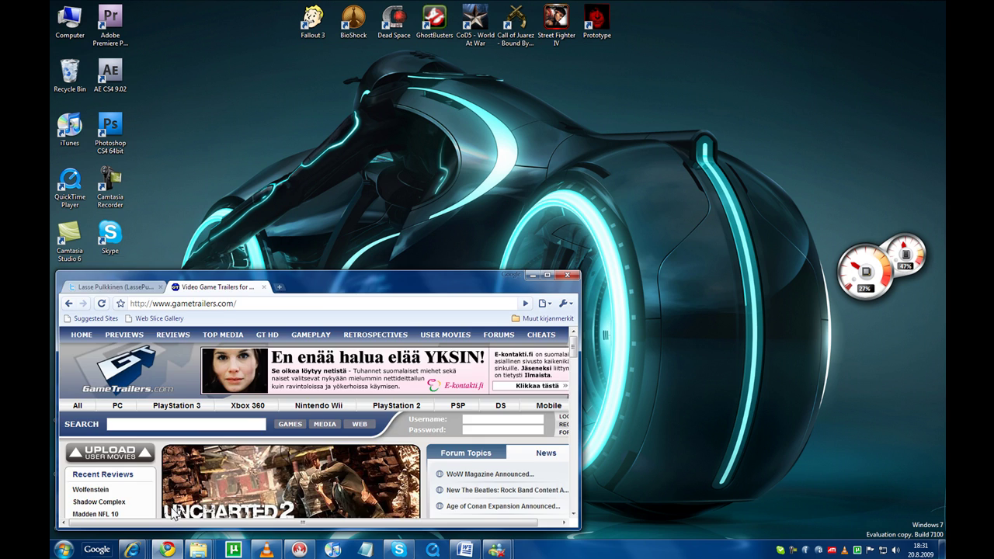
- Clear the desktop of windows and cycle through the open programs with the window switcher
key("super+d")
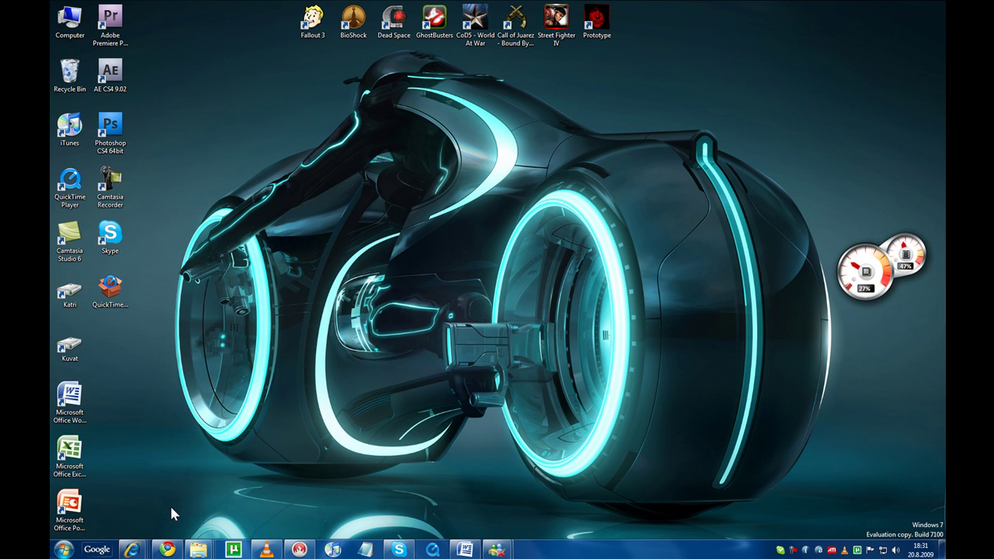
key("alt+Tab")
key("alt+Tab")
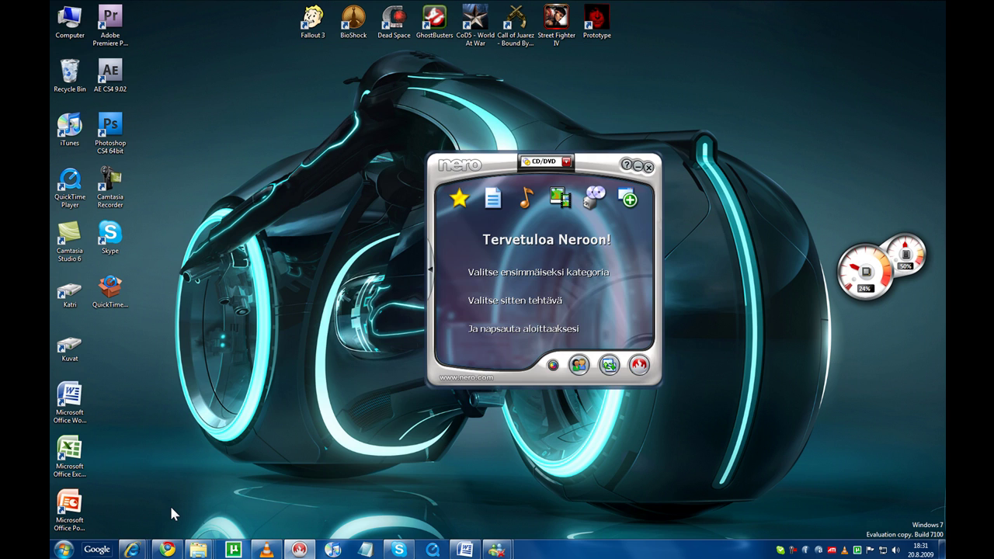
key("alt+Tab")
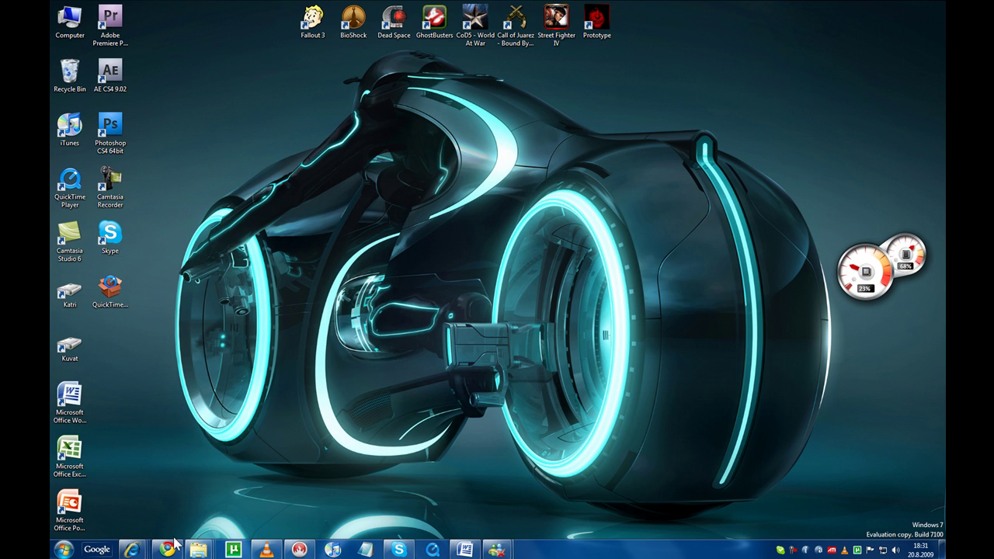
- Restore the VLC player, snap it to the right and left halves of the screen, and maximize it
left_click(265, 549)
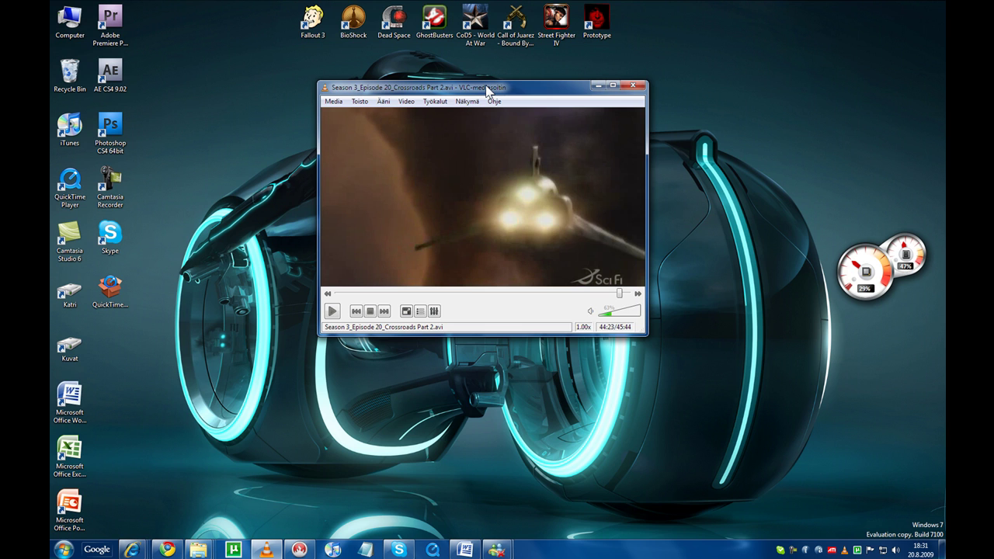
left_click_drag(485, 91, 943, 118)
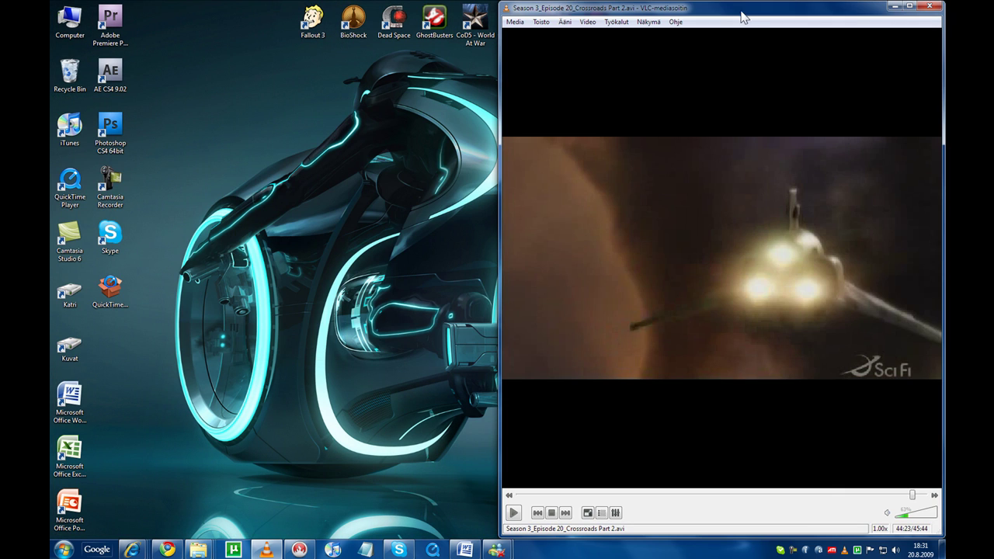
left_click_drag(742, 17, 51, 111)
left_click_drag(152, 12, 435, 6)
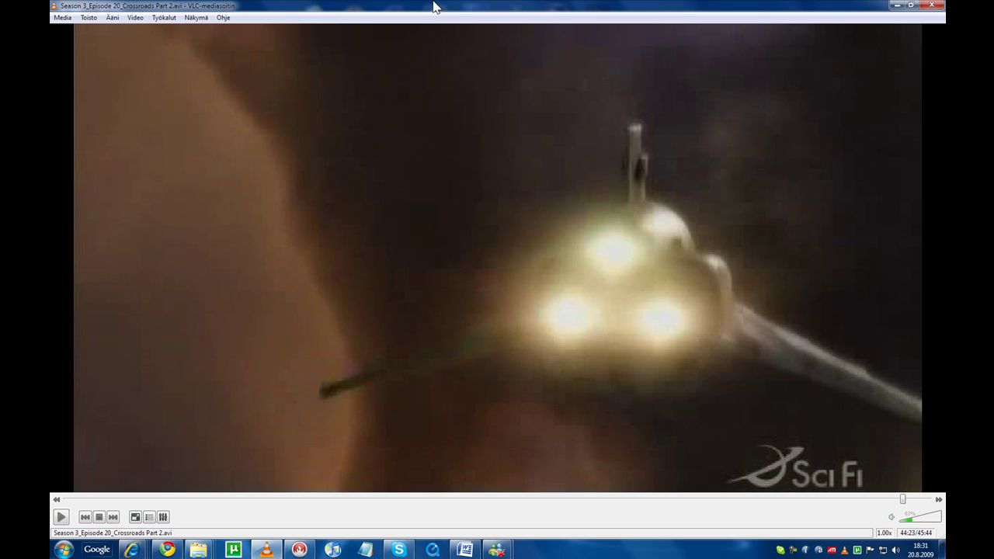
- Play the video and arrange it side by side with the Word document, VLC on the right half and Word on the left
left_click(61, 517)
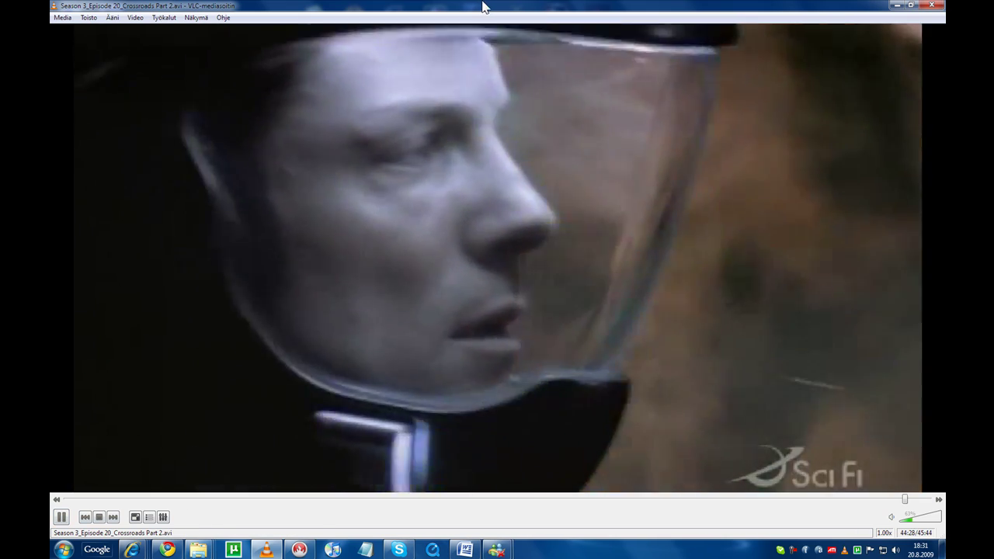
left_click_drag(484, 7, 945, 175)
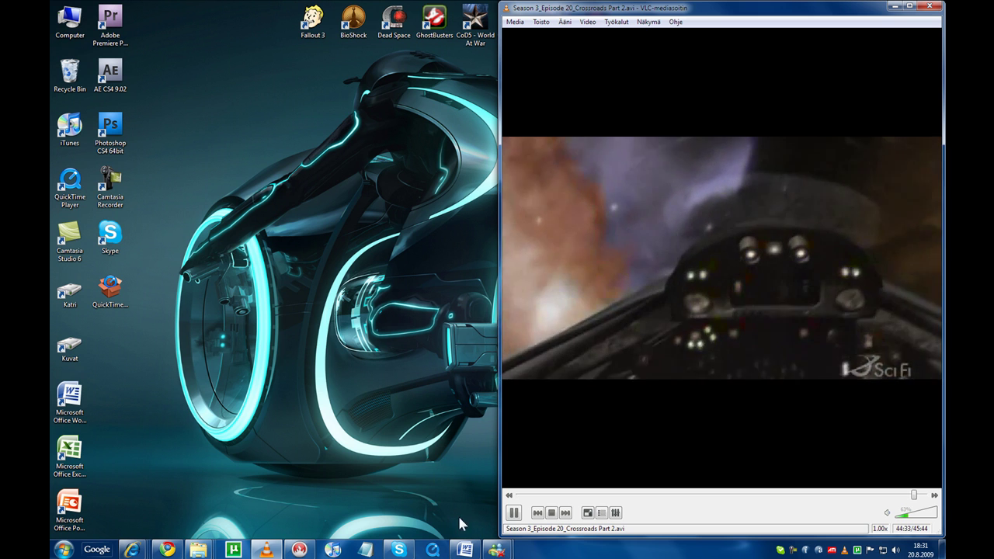
left_click(468, 551)
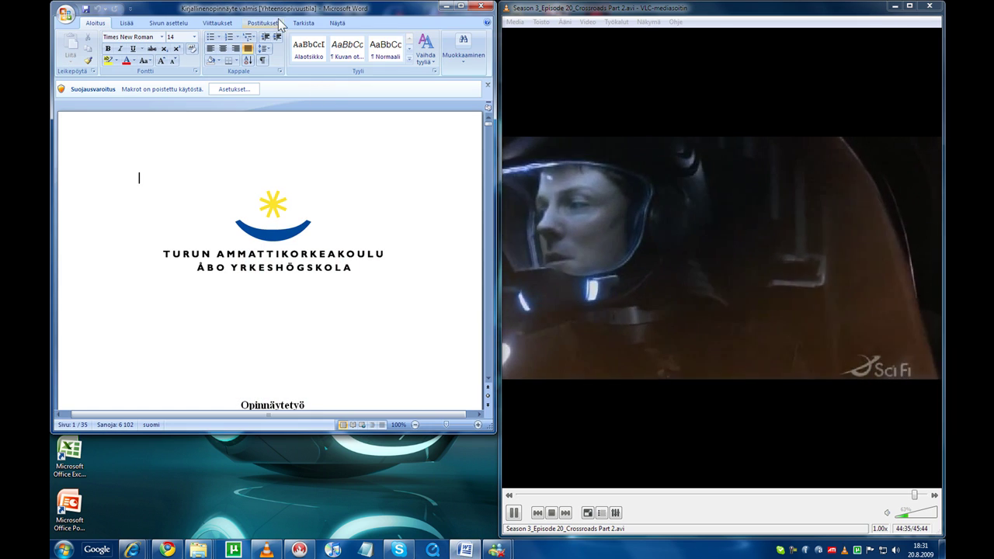
left_click_drag(246, 16, 51, 37)
- Add "Blaa Blaa blaa... Yada yada......." after "(kuvat 4.3 ja 4.4)." at the end of the paragraph on page 22
left_click_drag(489, 124, 489, 383)
left_click(201, 248)
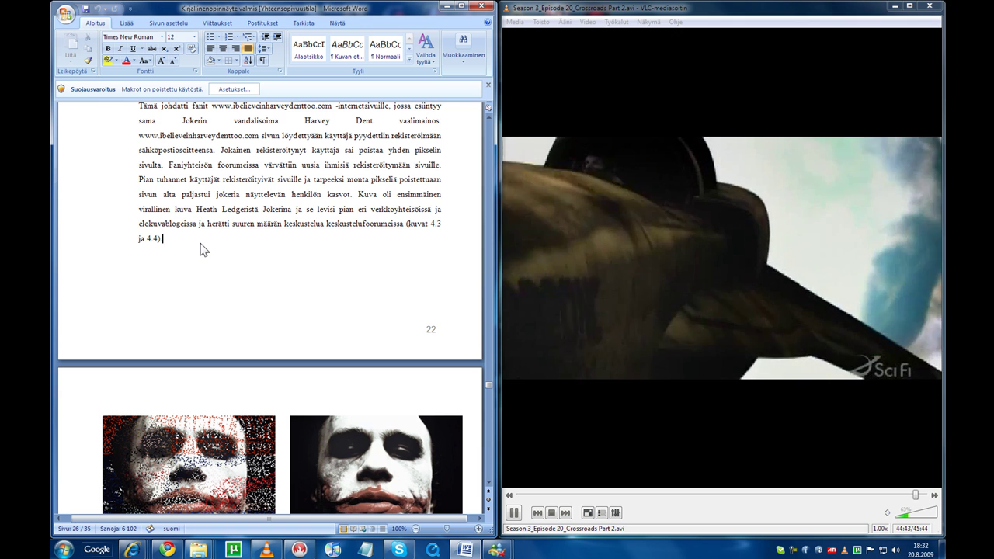
type("Blaa")
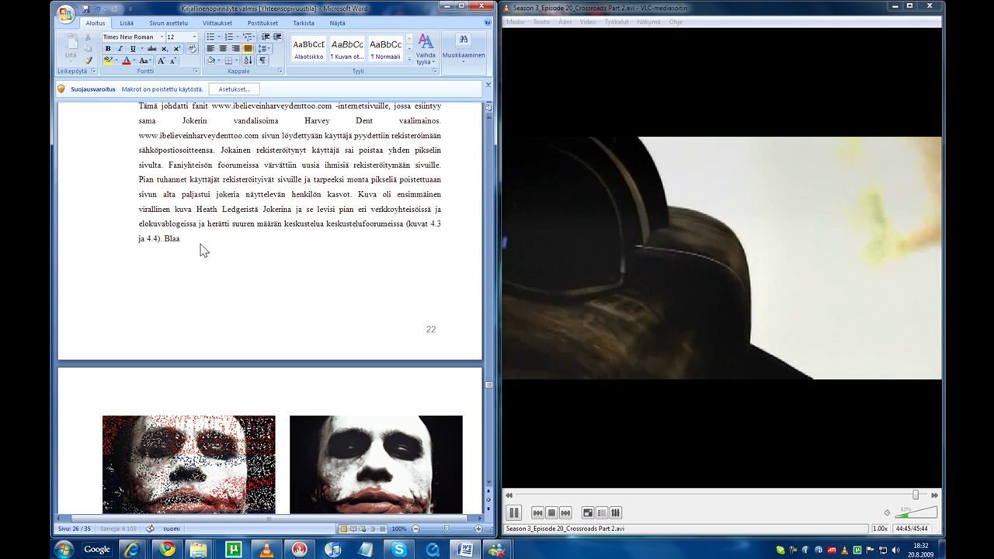
type(" Blaa blaa... Yada yada......")
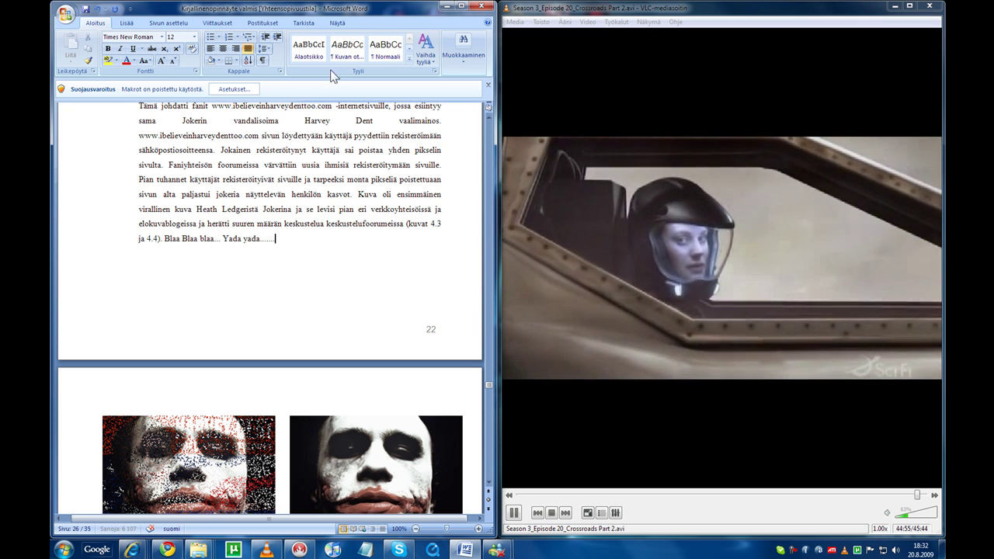
- Minimize the Word document, return the VLC window to its floating size and pause the video
left_click(444, 7)
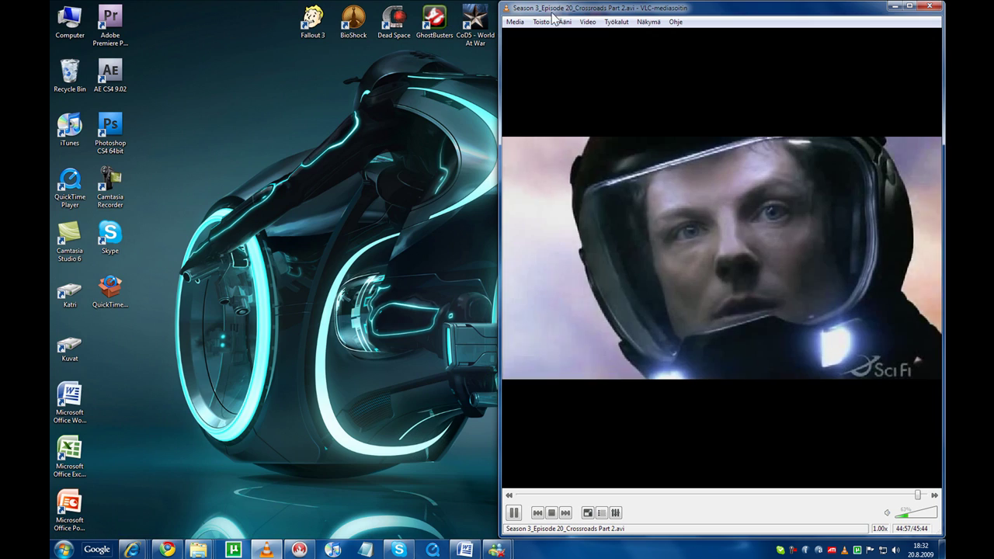
left_click_drag(633, 11, 458, 137)
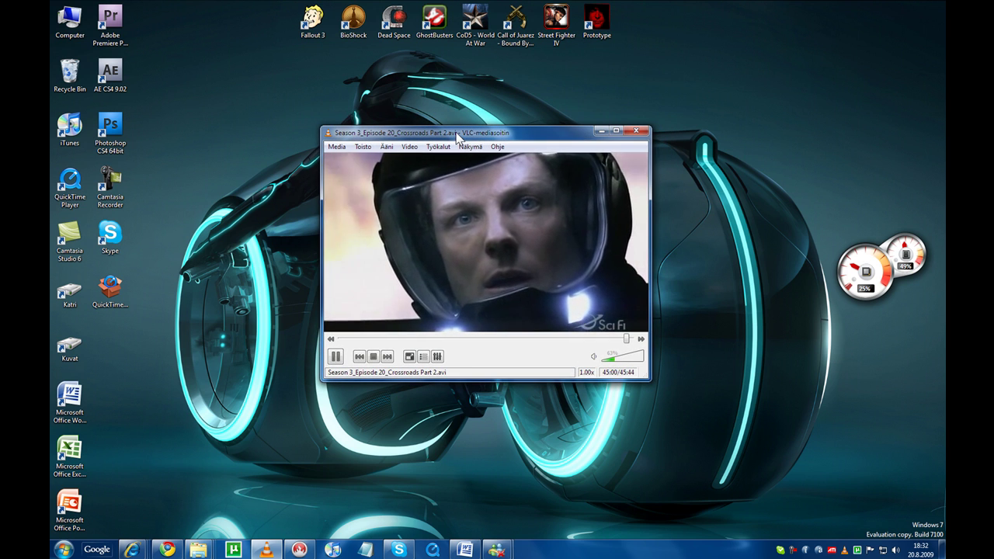
left_click(336, 357)
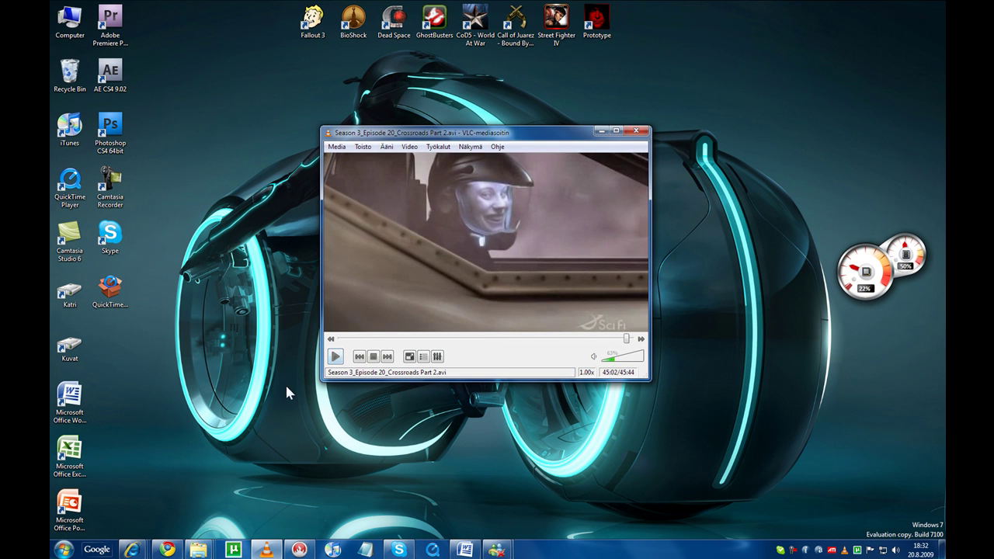
- Bring up the Word, Skype, Nero, VLC, µTorrent, Chrome and Internet Explorer windows so they overlap on the desktop
left_click(494, 551)
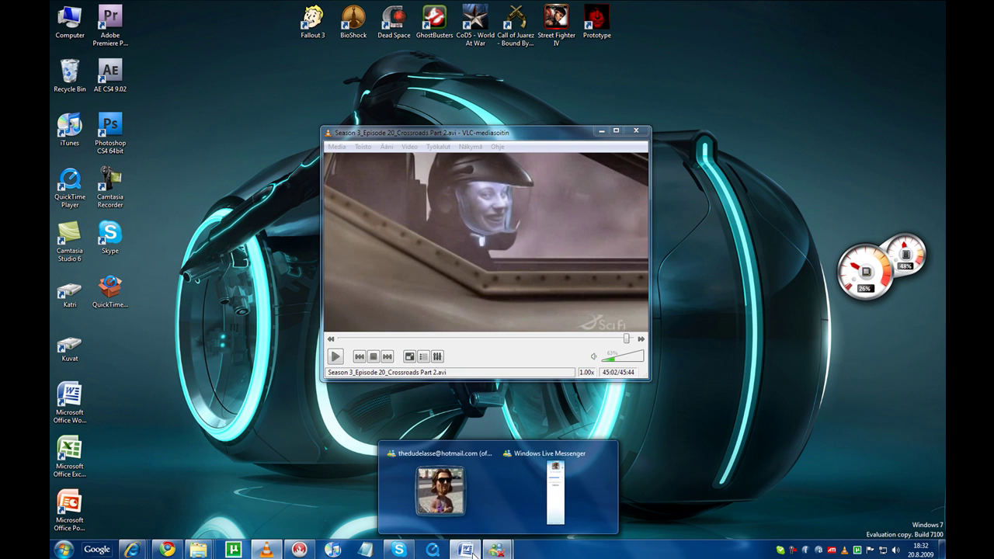
left_click(466, 550)
left_click(396, 552)
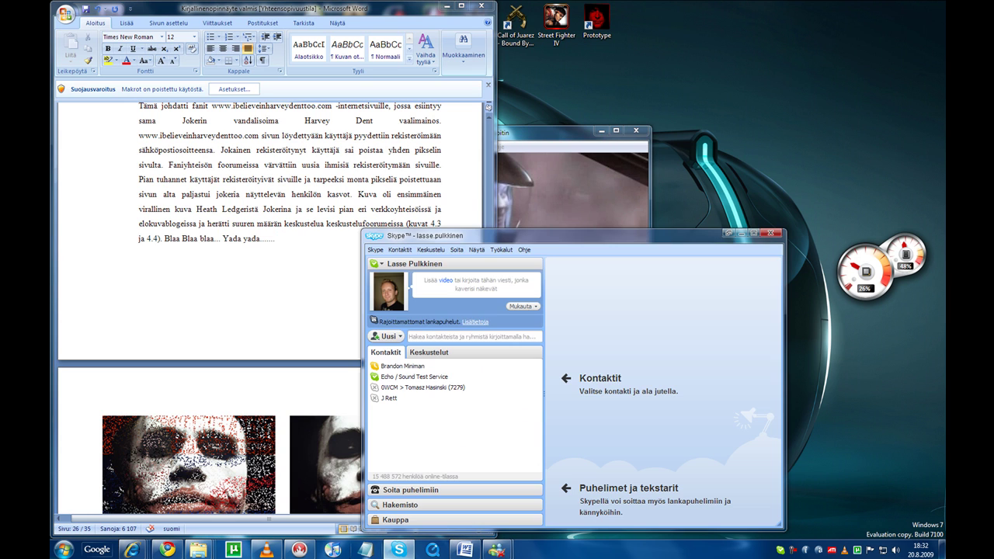
left_click(300, 551)
left_click(265, 550)
left_click(233, 551)
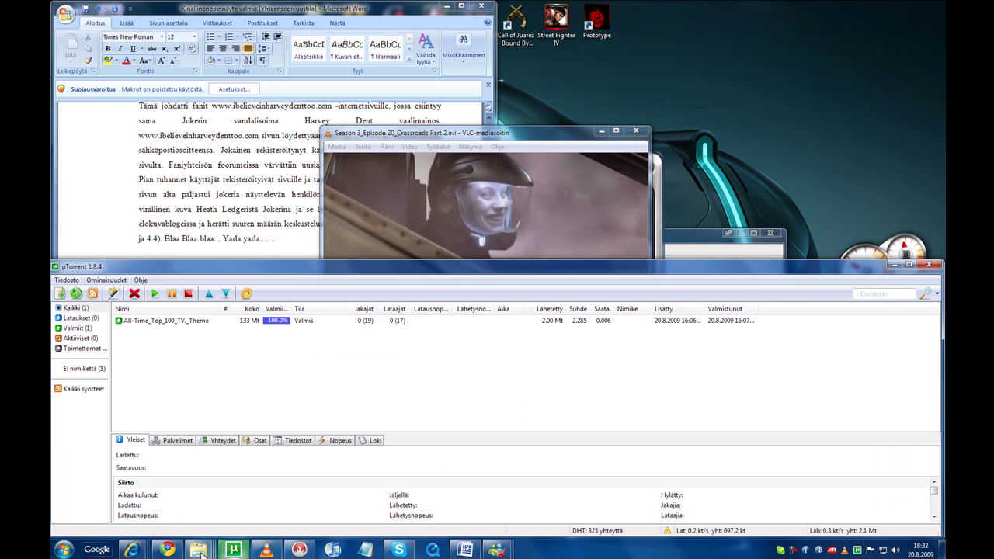
left_click(167, 550)
mouse_move(138, 553)
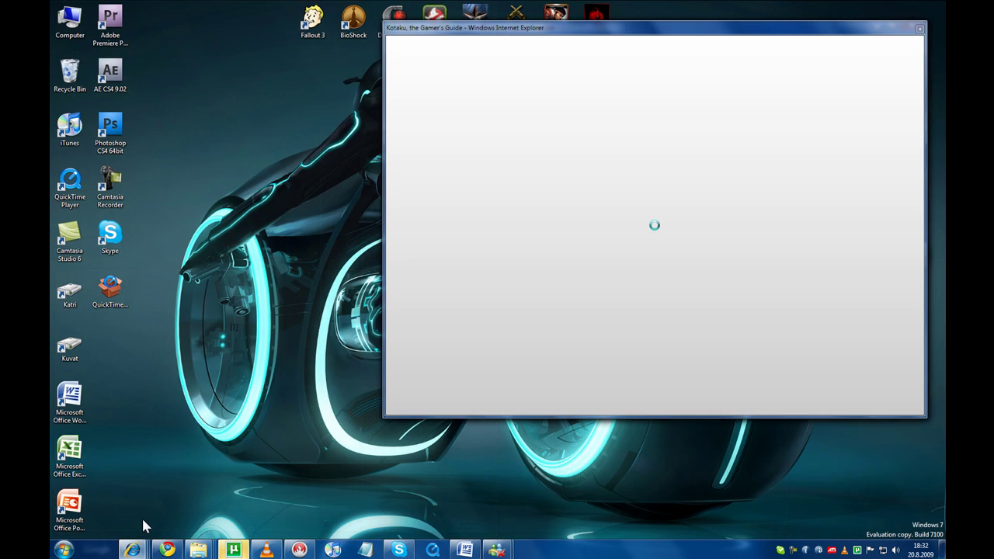
left_click(139, 516)
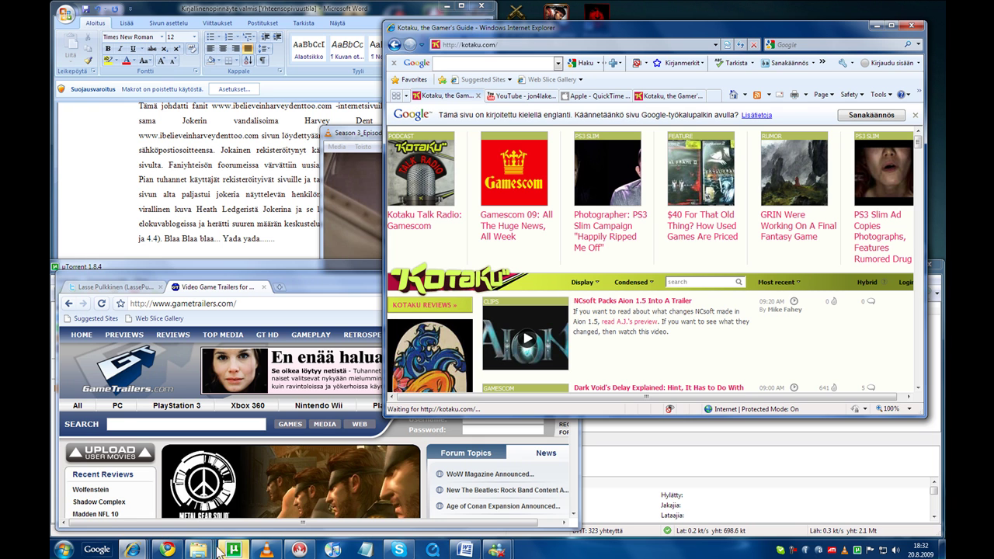
- Bring VLC to the front, use Aero Shake to minimize and restore the other windows, and resume the video in between
left_click(268, 553)
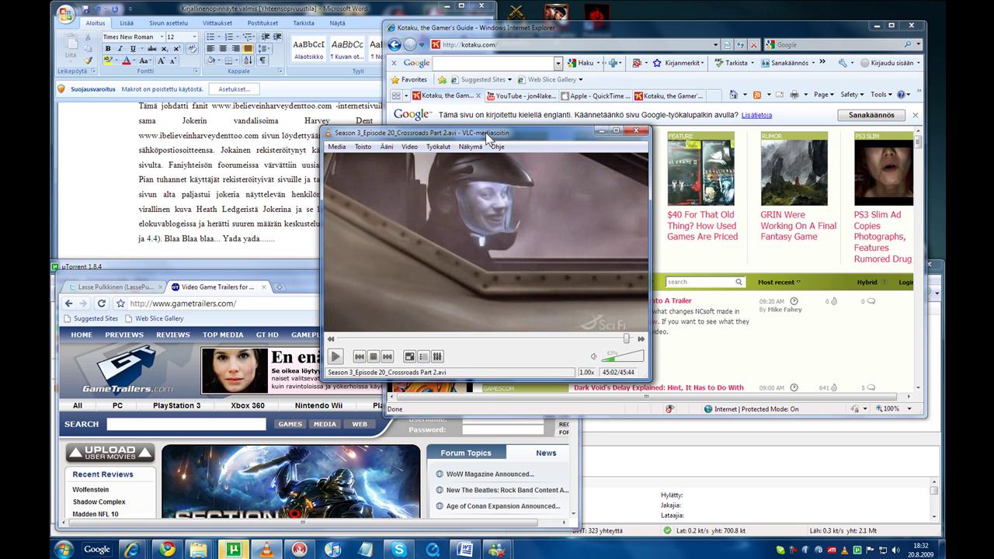
mouse_move(486, 132)
left_mouse_down()
mouse_move(93, 214)
mouse_move(468, 165)
mouse_move(418, 163)
mouse_move(570, 103)
mouse_move(535, 140)
left_mouse_up()
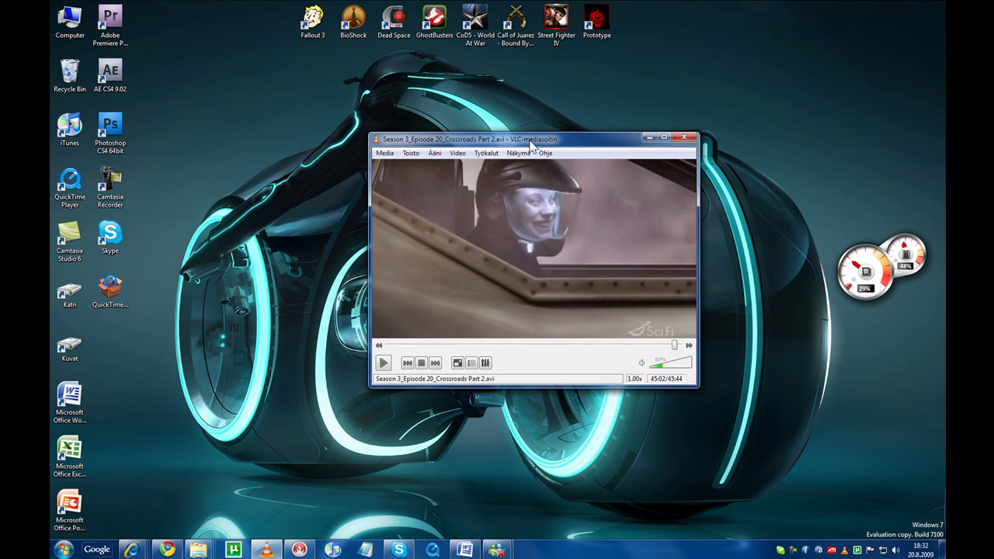
left_click(384, 363)
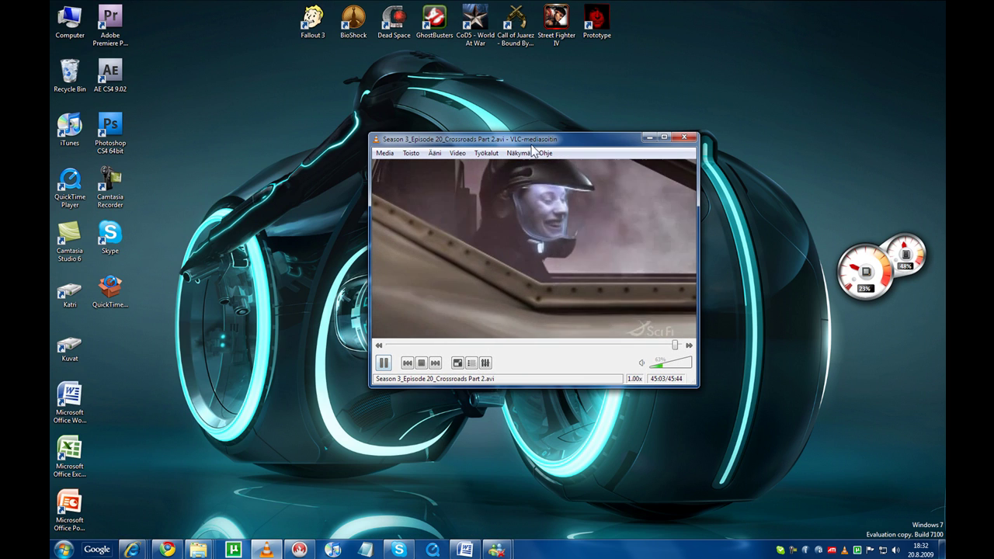
mouse_move(540, 141)
left_mouse_down()
mouse_move(504, 132)
mouse_move(544, 136)
mouse_move(515, 134)
left_mouse_up()
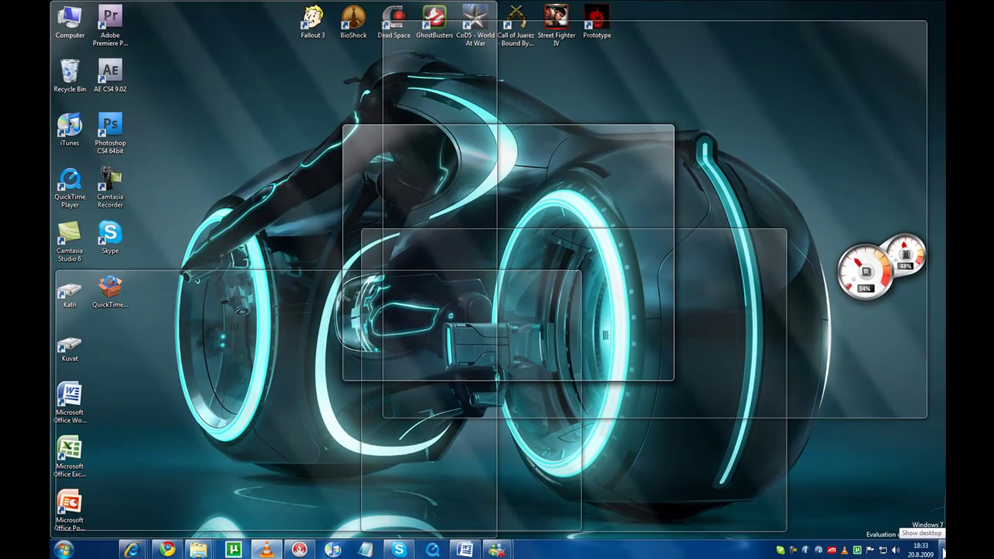
- Show the desktop, and restore only the VLC window and maximize it
left_click(943, 552)
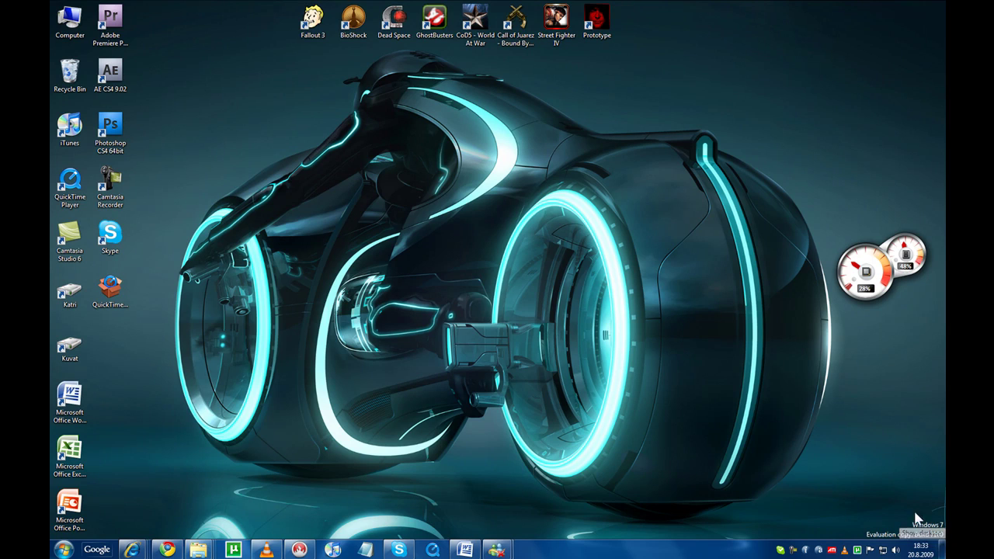
left_click(265, 551)
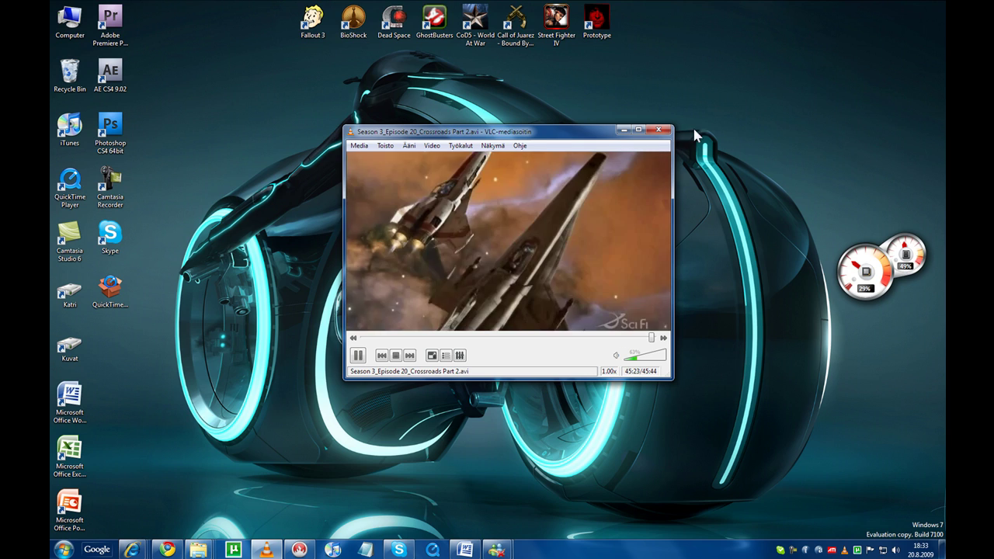
left_click_drag(543, 136, 522, 8)
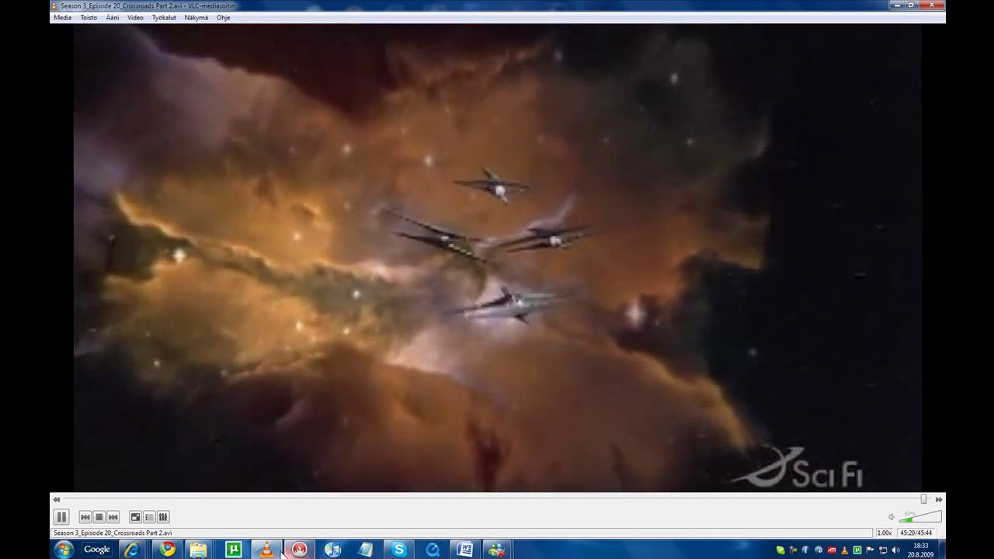
- Minimize the maximized VLC window and close the player from its jump list
left_click(267, 551)
right_click(267, 550)
left_click(260, 523)
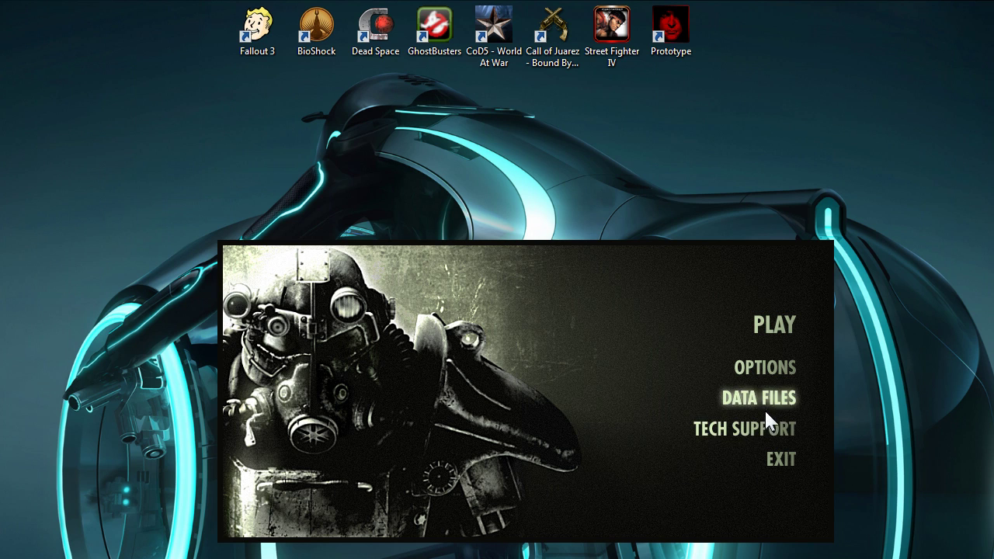
- Open the Fallout 3 launcher's options, review the graphics adapter and resolution settings, and accept them
left_click(765, 369)
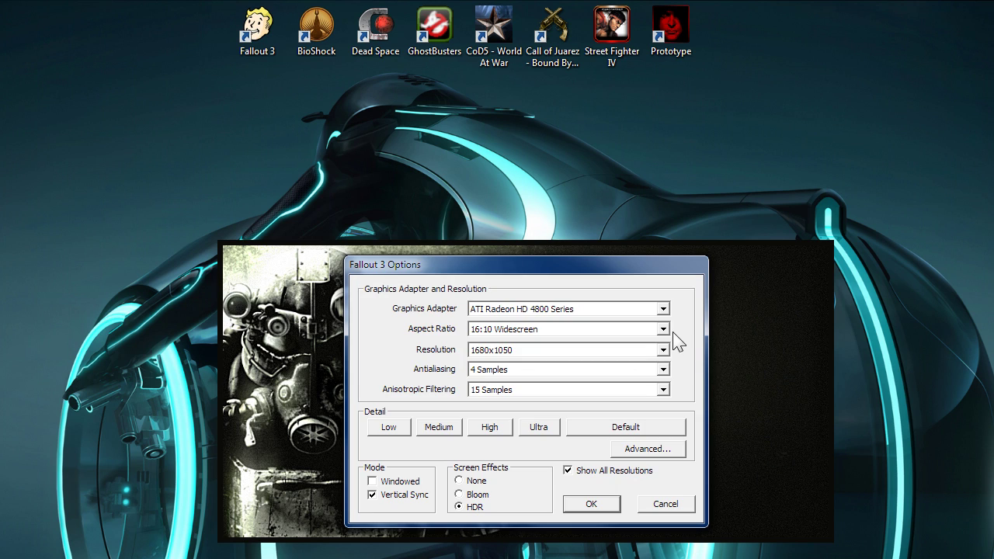
left_click(591, 505)
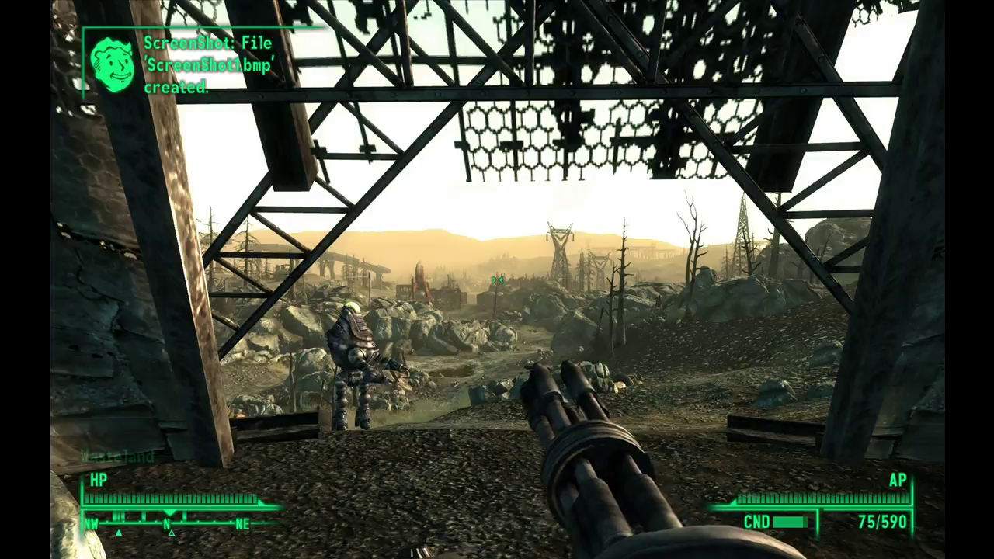
- Walk out into the wasteland and equip the Experimental MIRV from the Pip-Boy's weapons inventory
key("w")
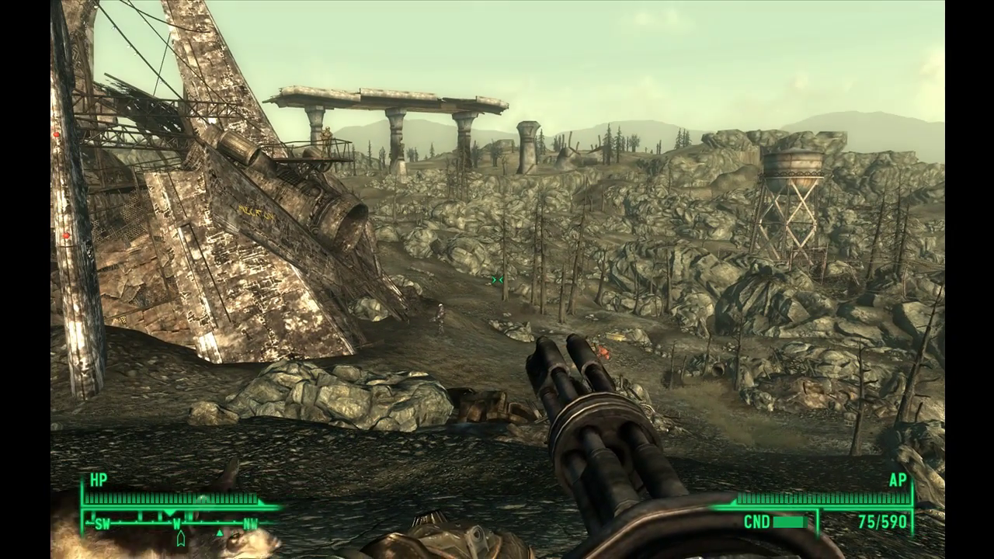
key("Tab")
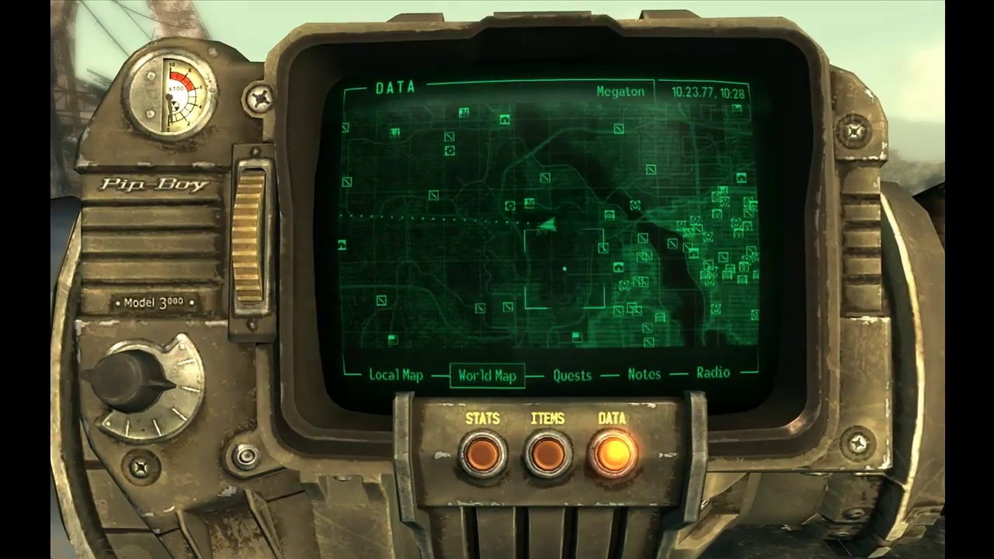
left_click(550, 456)
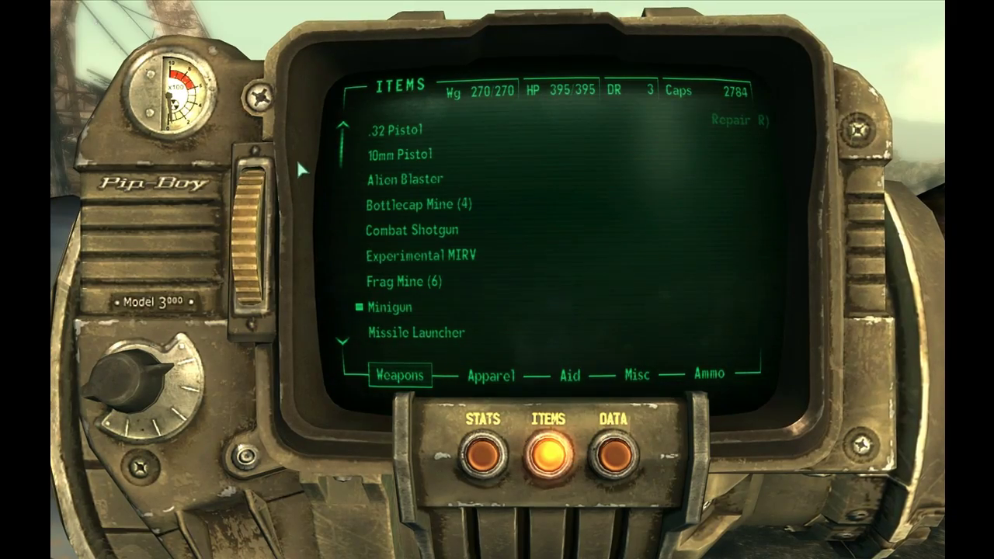
left_click(341, 340)
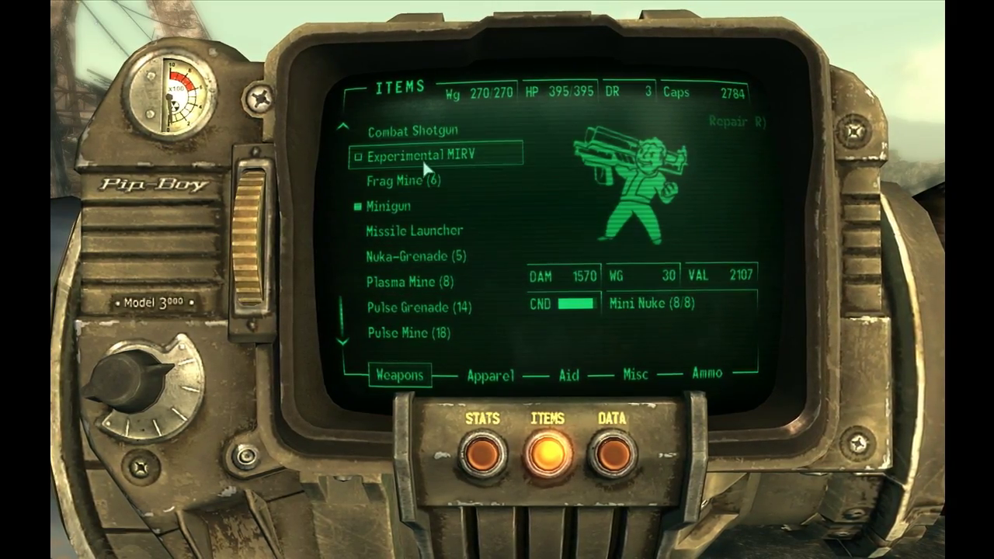
left_click(422, 157)
key("Tab")
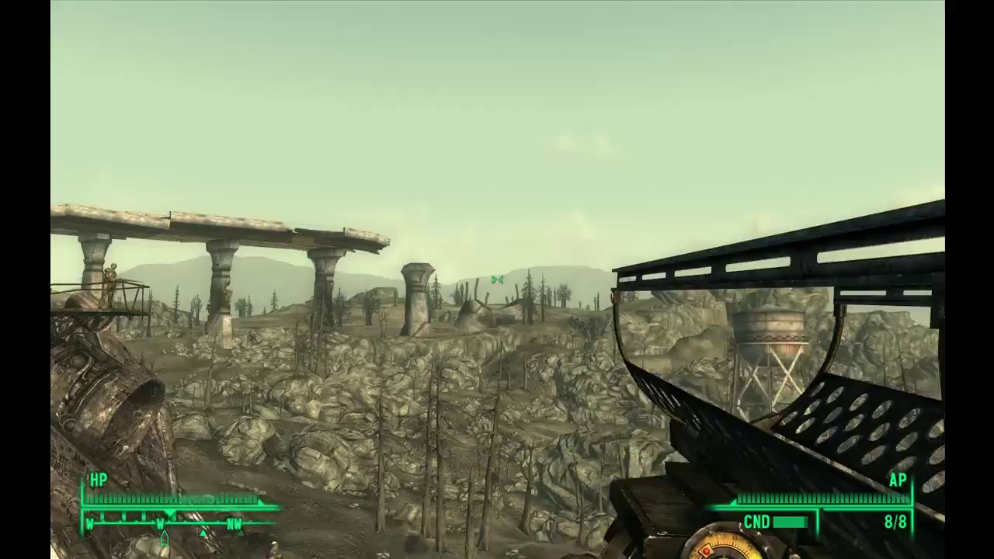
- Fire the Experimental MIRV twice toward the scrap-metal structures of Megaton
left_click(497, 280)
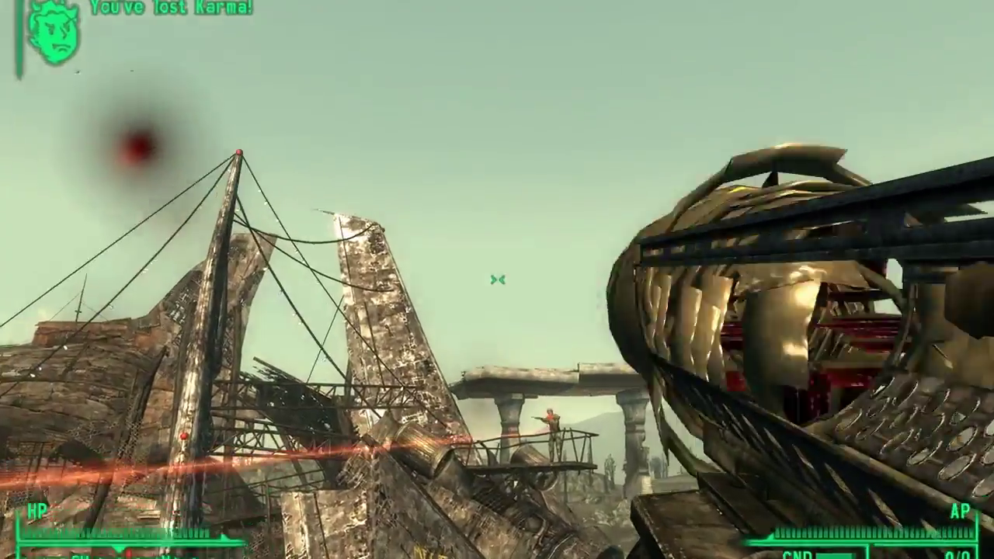
left_click(497, 280)
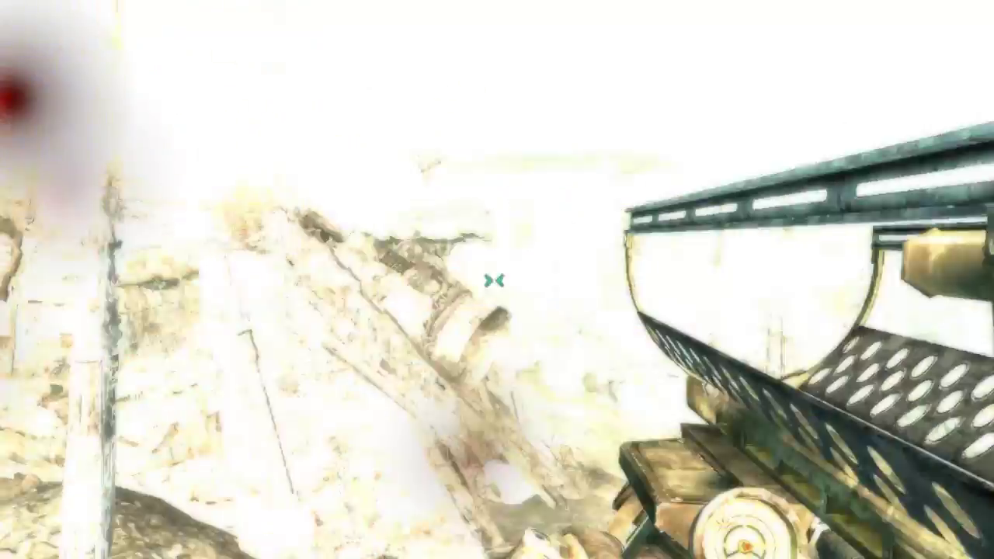